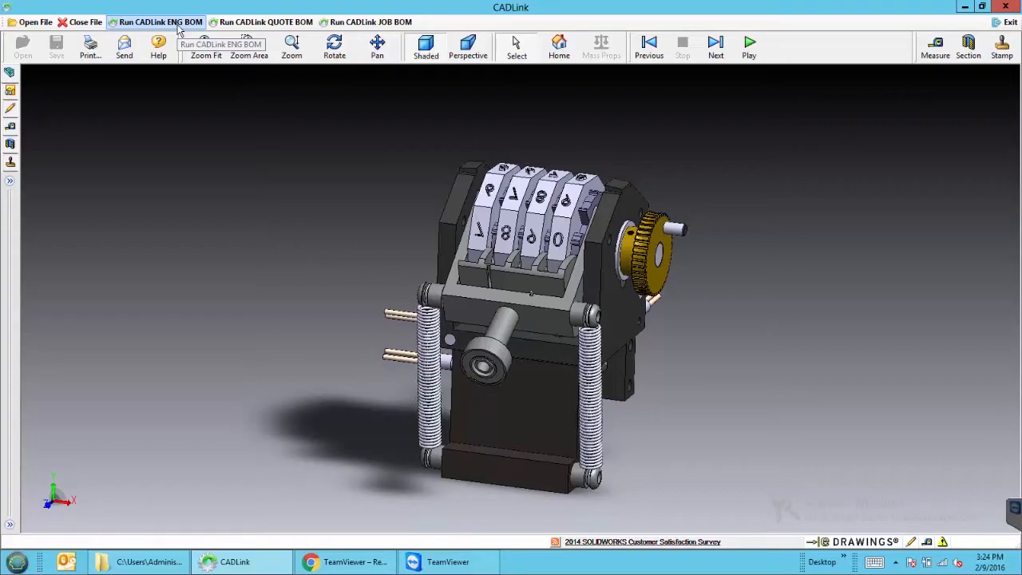
Generate the engineering BOM for the 4 Digit Mechanical Counter Assembly
left_click(161, 21)
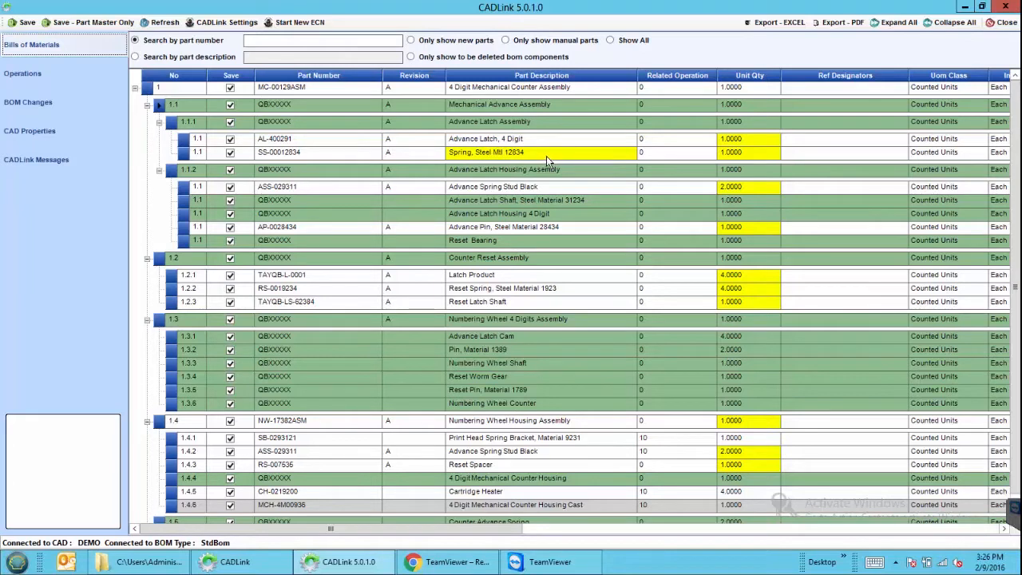
Swap the SS-00012834 spring's description to CAD, back to ERP, then append ' test demo'
mouse_move(546, 156)
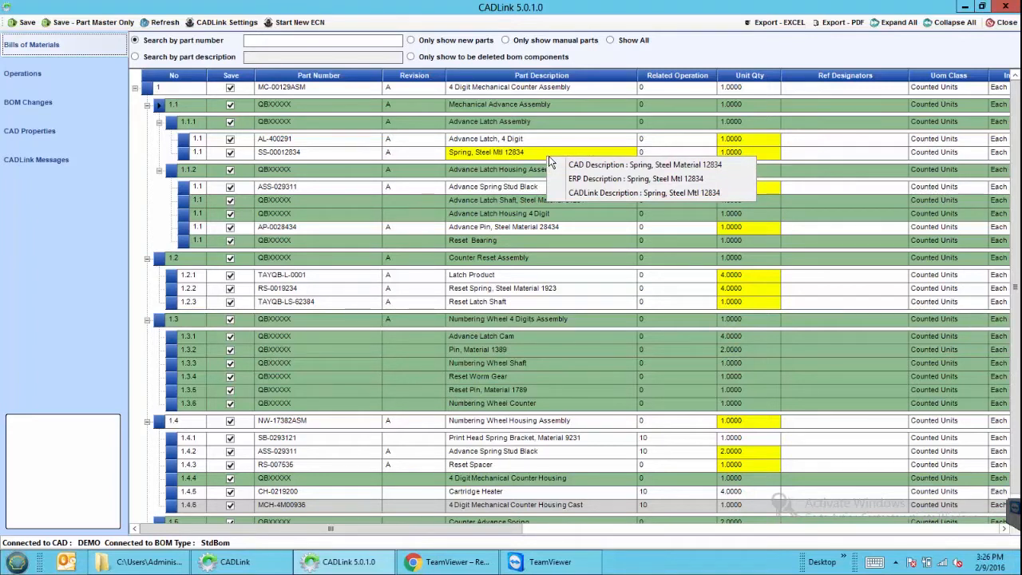
left_click(572, 164)
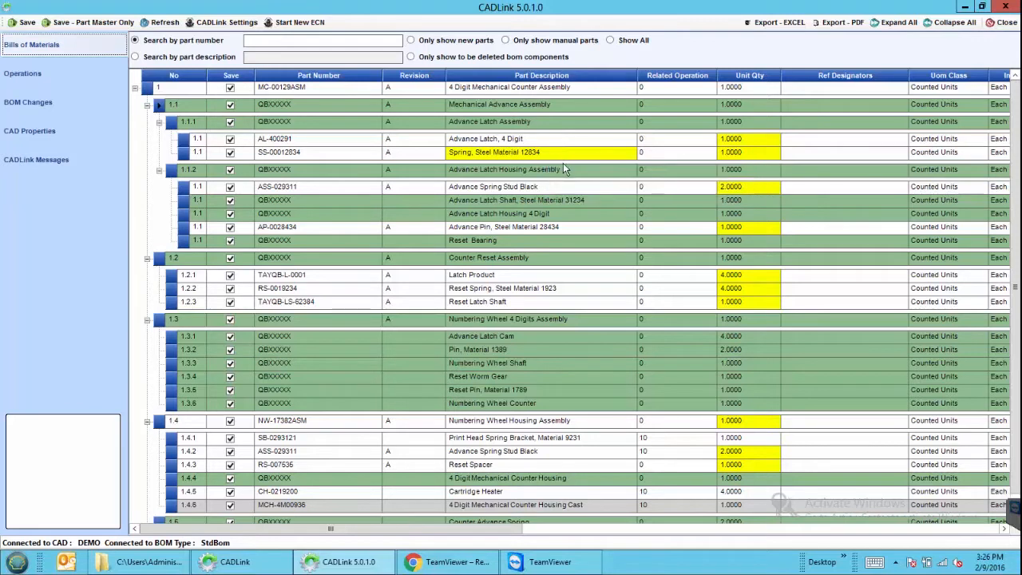
mouse_move(562, 158)
left_click(587, 176)
left_click(569, 154)
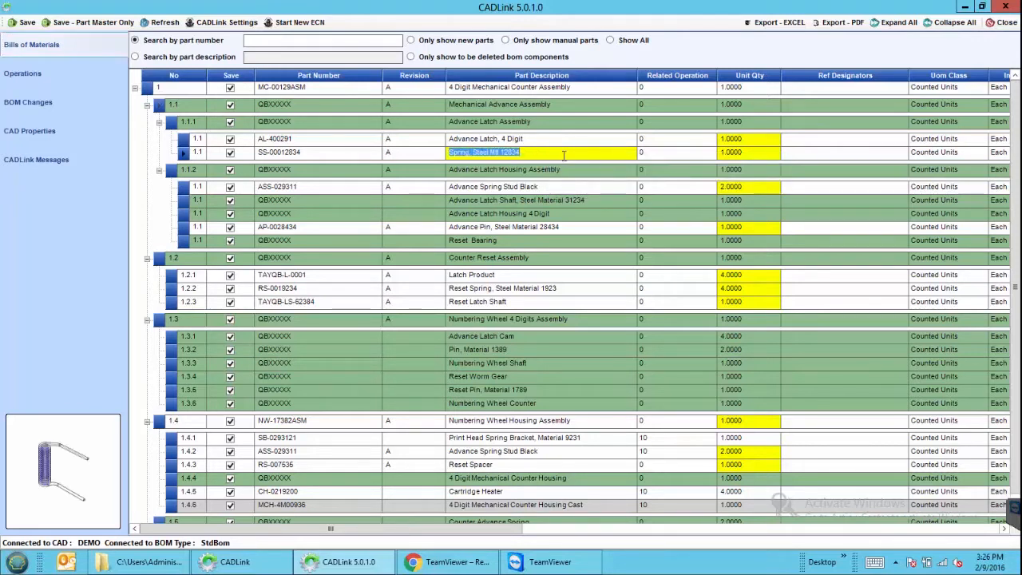
type("test demo")
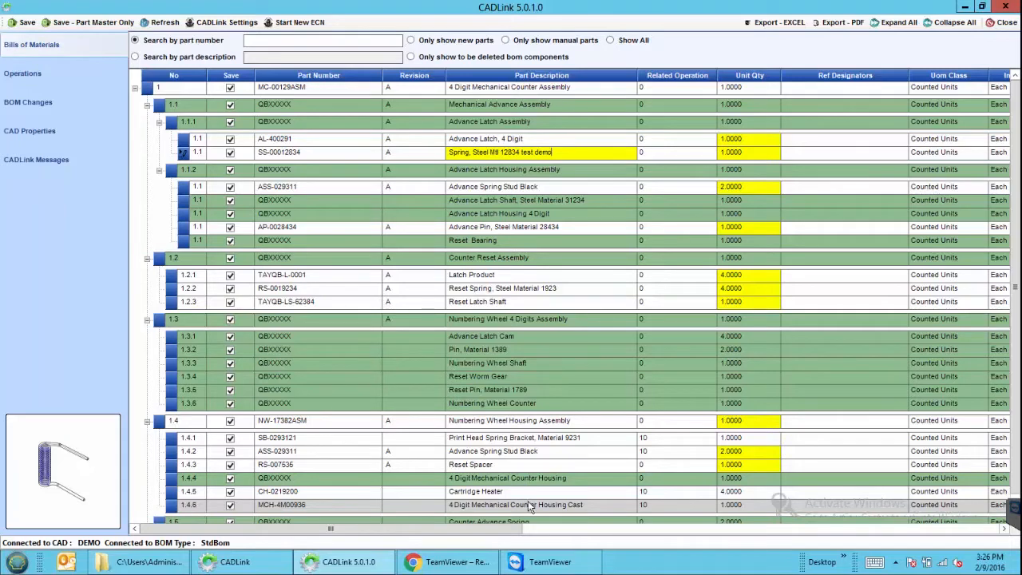
scroll(529, 504, "down", 1)
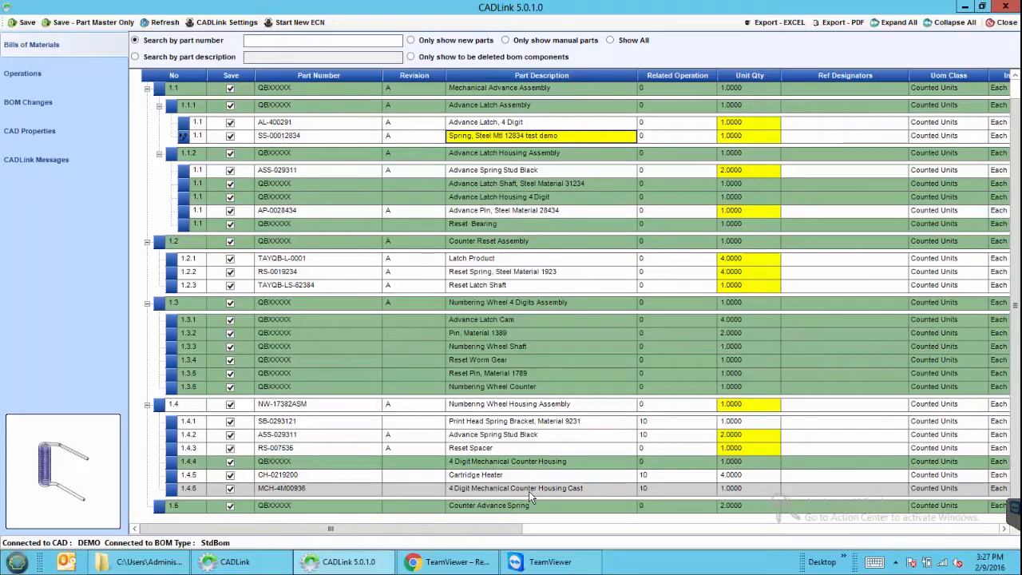
Convert the 1.4.6 Housing Cast row into a manual part from its right-click menu
right_click(175, 495)
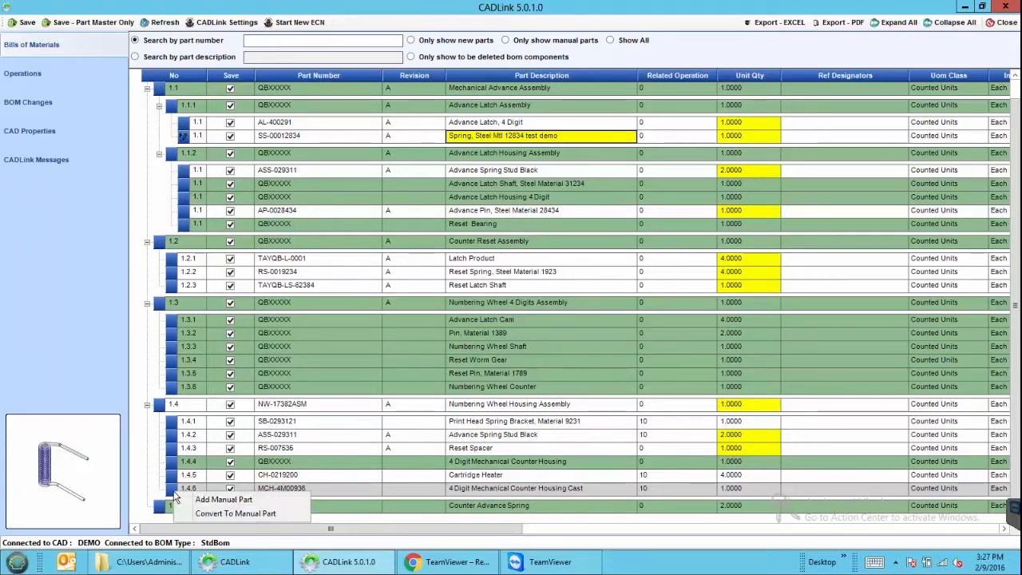
left_click(261, 512)
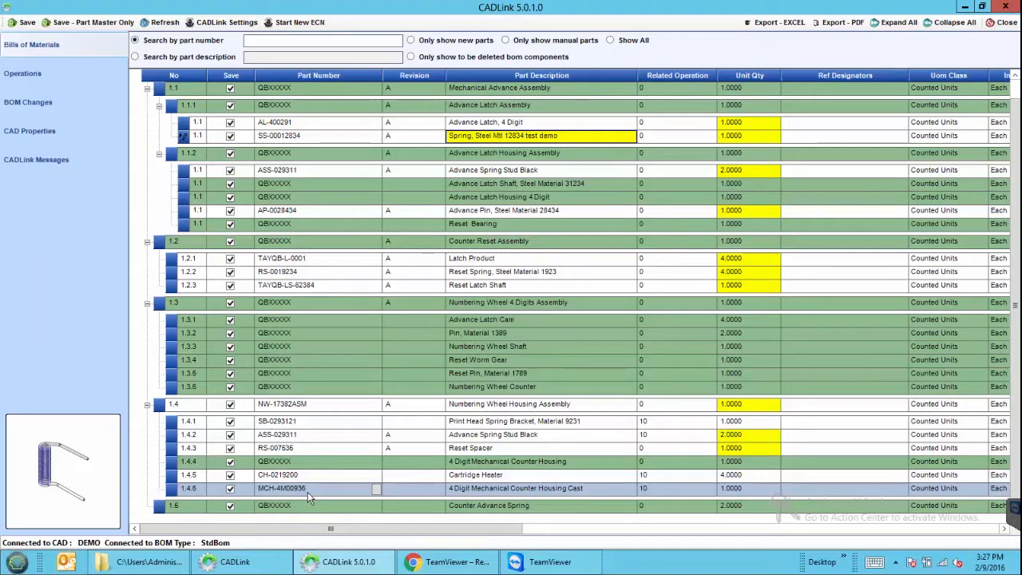
scroll(308, 492, "up", 1)
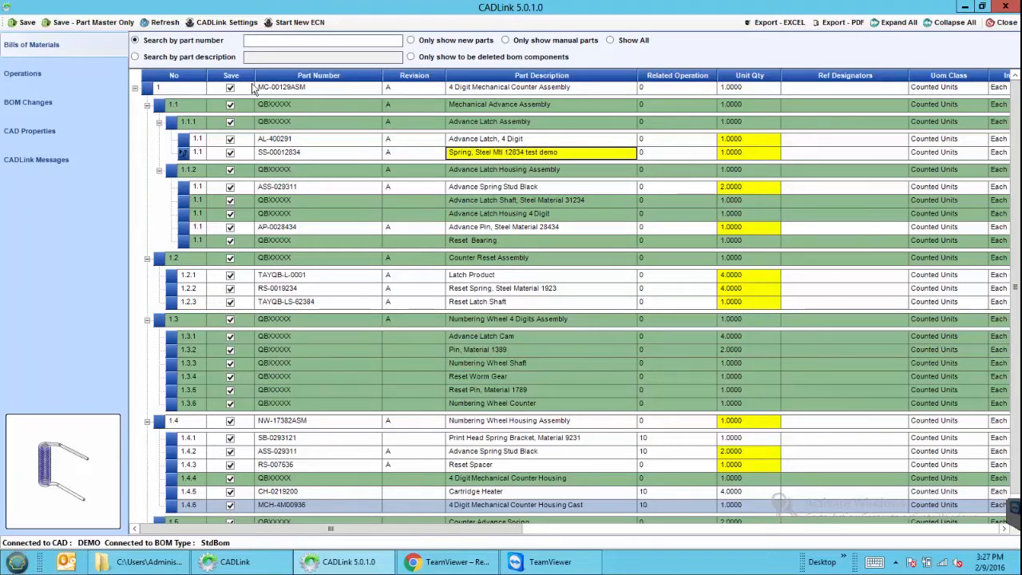
Save the BOM, acknowledge the 'Changes commited to Epicor' message, and close the saving window
left_click(26, 23)
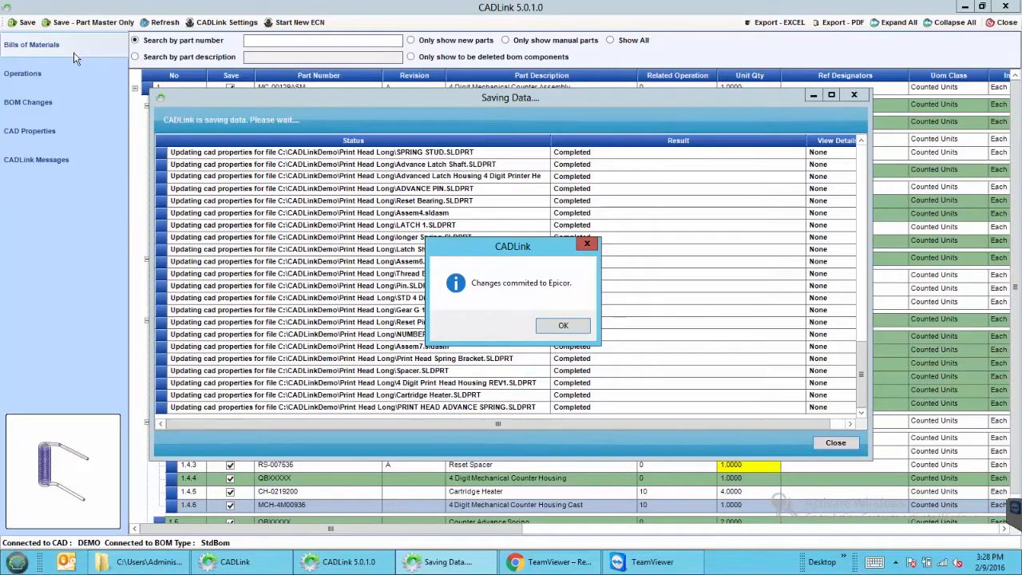
left_click(560, 327)
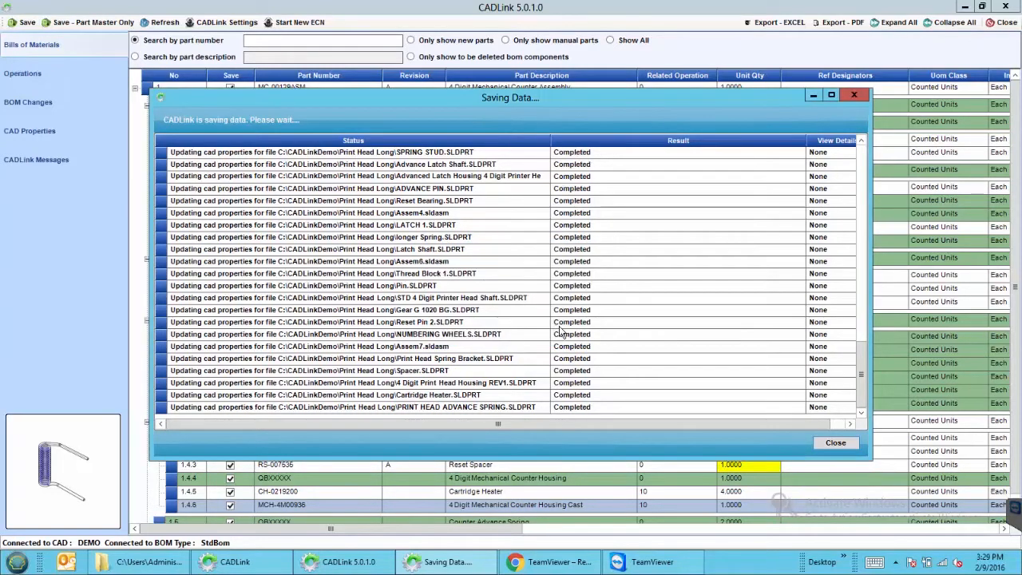
left_click(827, 444)
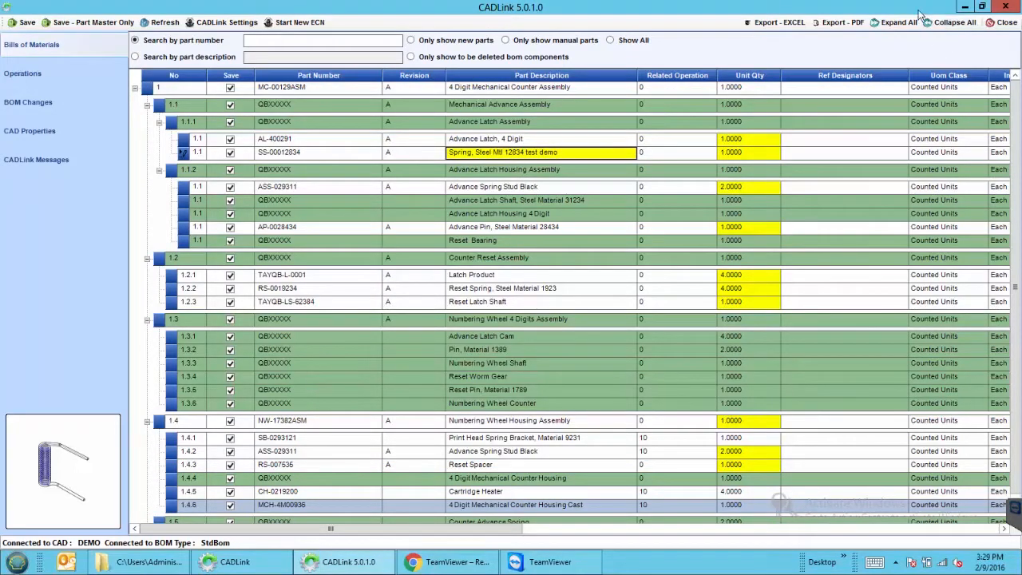
left_click_drag(918, 9, 795, 104)
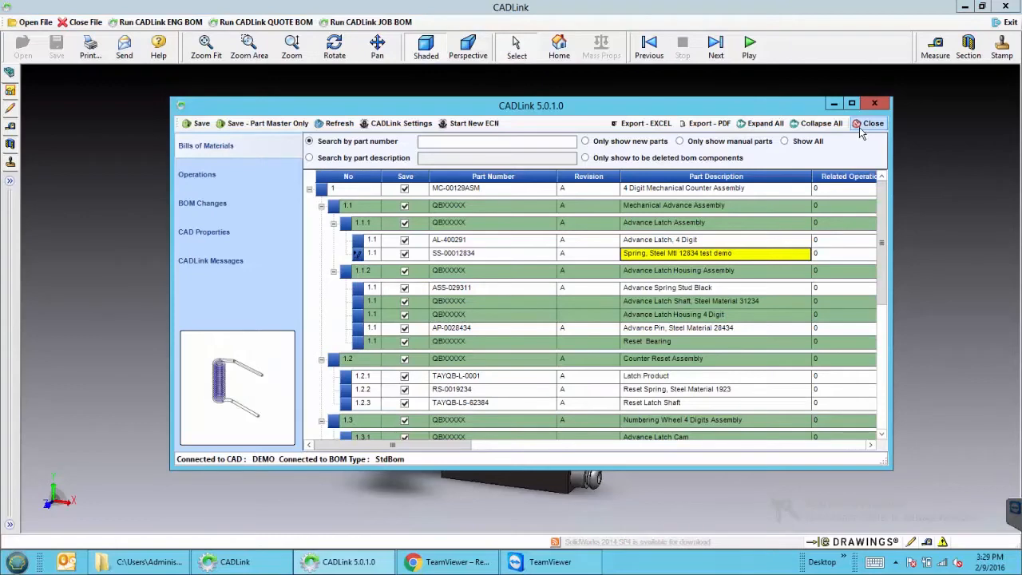
Close the BOM window and orbit the 3D assembly to view its sides
left_click(859, 127)
middle_click_drag(736, 336, 694, 348)
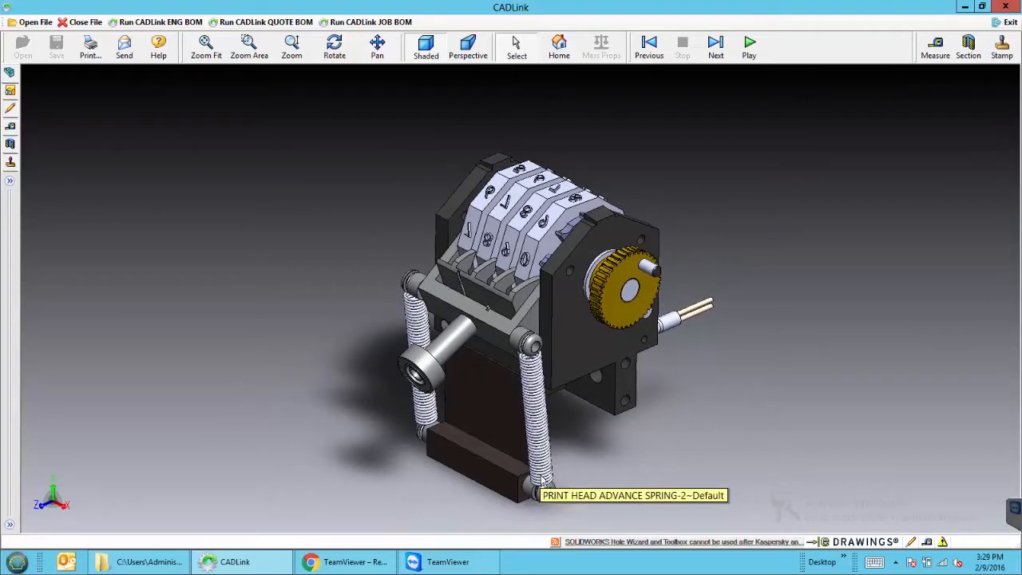
middle_click_drag(635, 403, 581, 393)
middle_click_drag(685, 390, 570, 389)
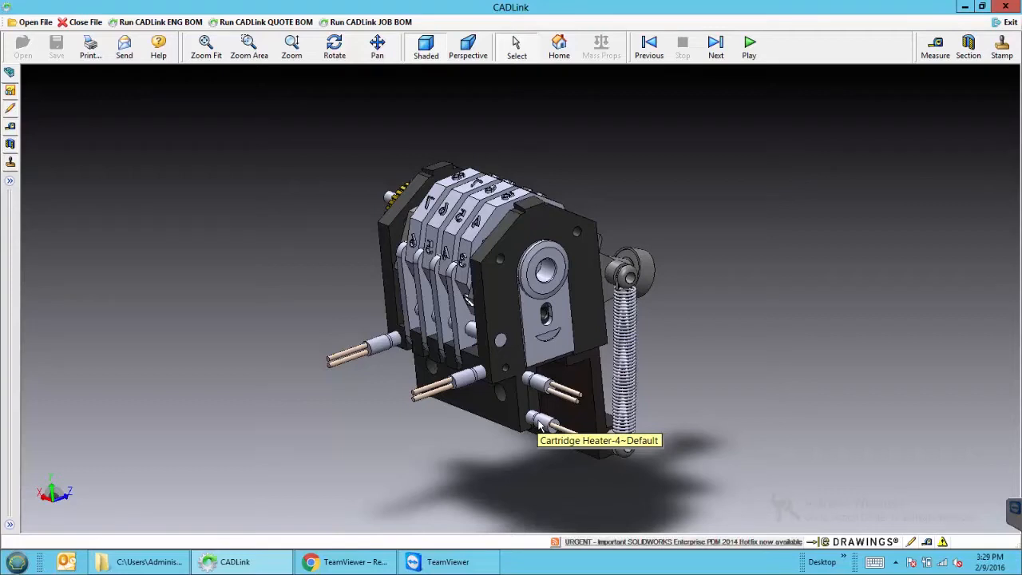
Open 4 Digit Print Head REV2.SLDASM and run the engineering BOM on it
left_click(30, 24)
left_click(178, 108)
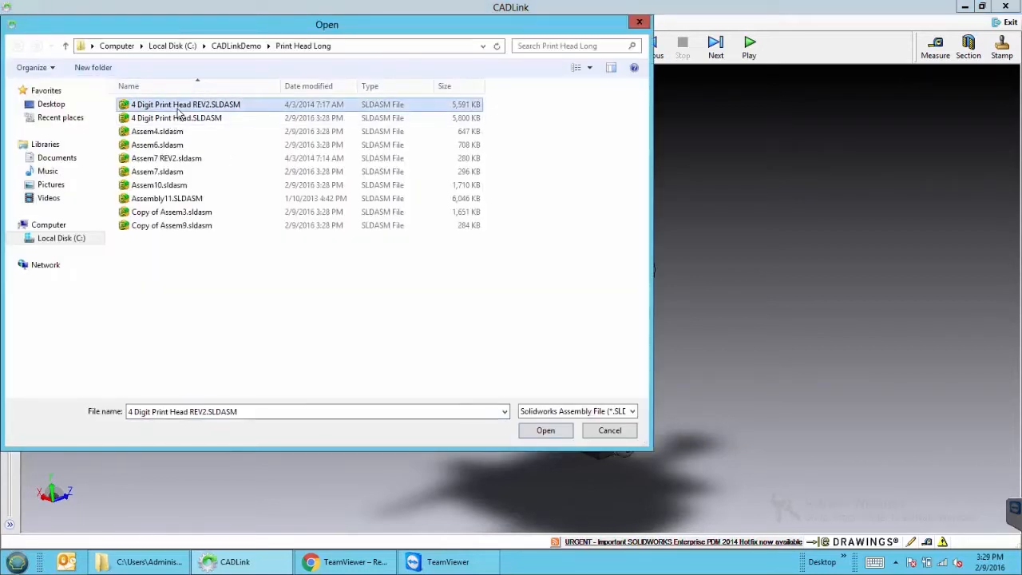
left_click(534, 435)
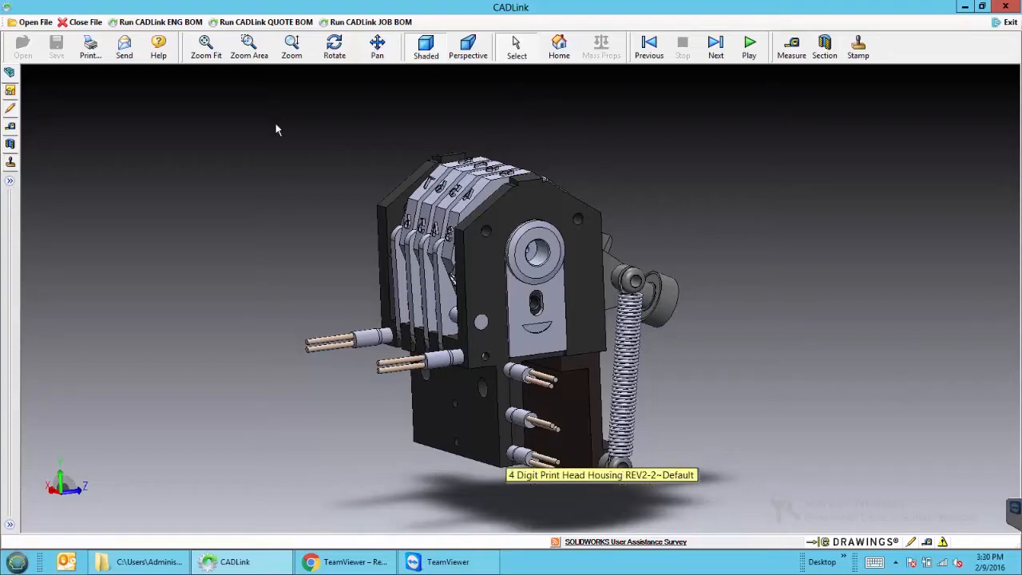
left_click(159, 22)
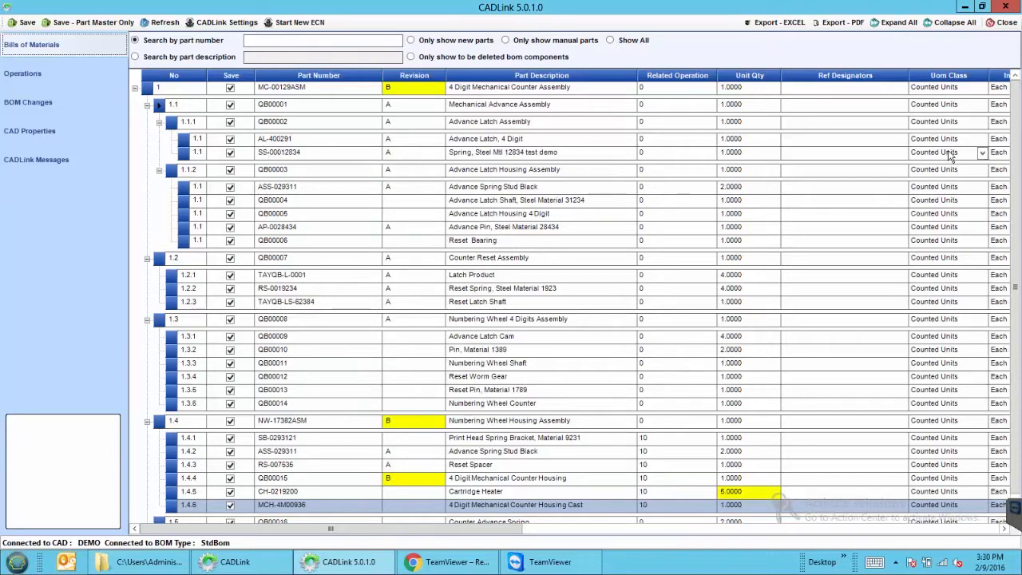
Inspect the Cartridge Heater row (CAD 5 vs ERP 4) and the revision B QB00015 row
scroll(1012, 185, "down", 1)
left_click(318, 475)
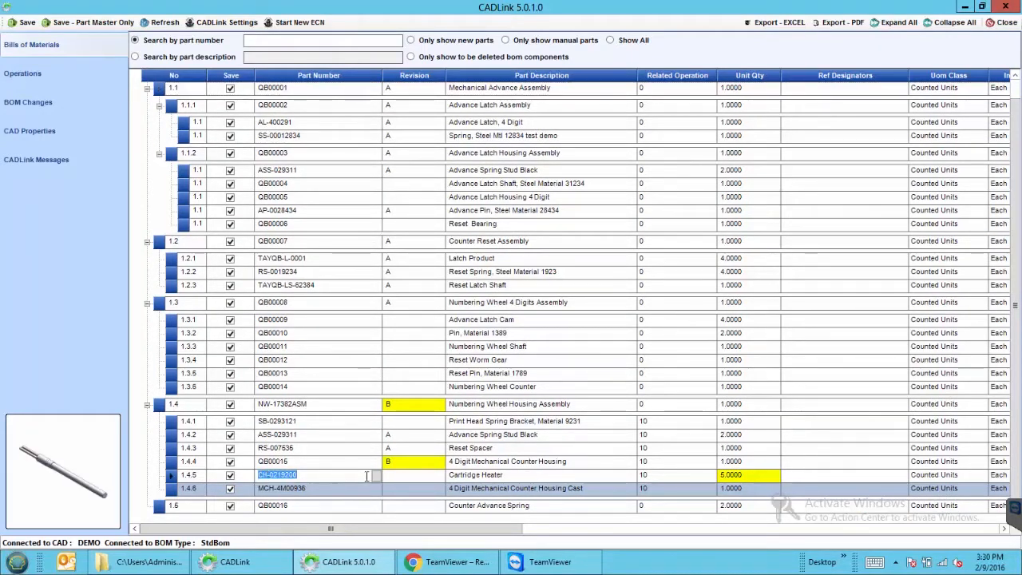
mouse_move(738, 480)
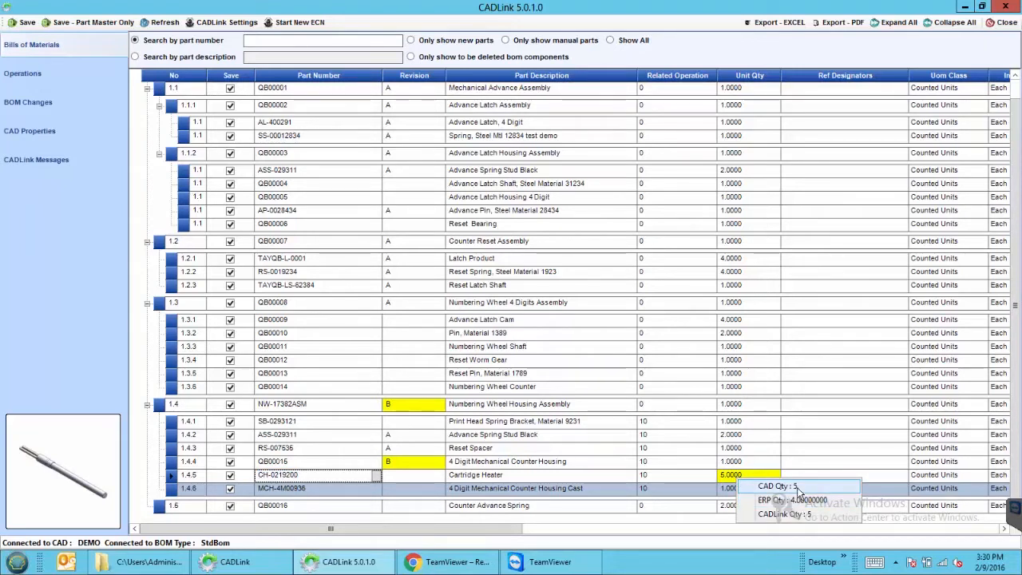
left_click(313, 463)
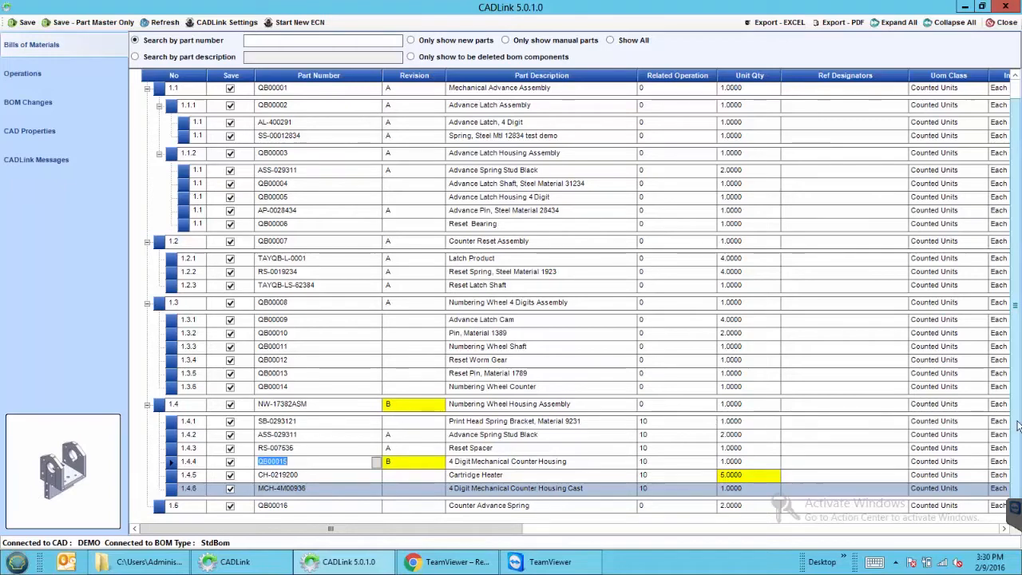
scroll(1018, 427, "up", 1)
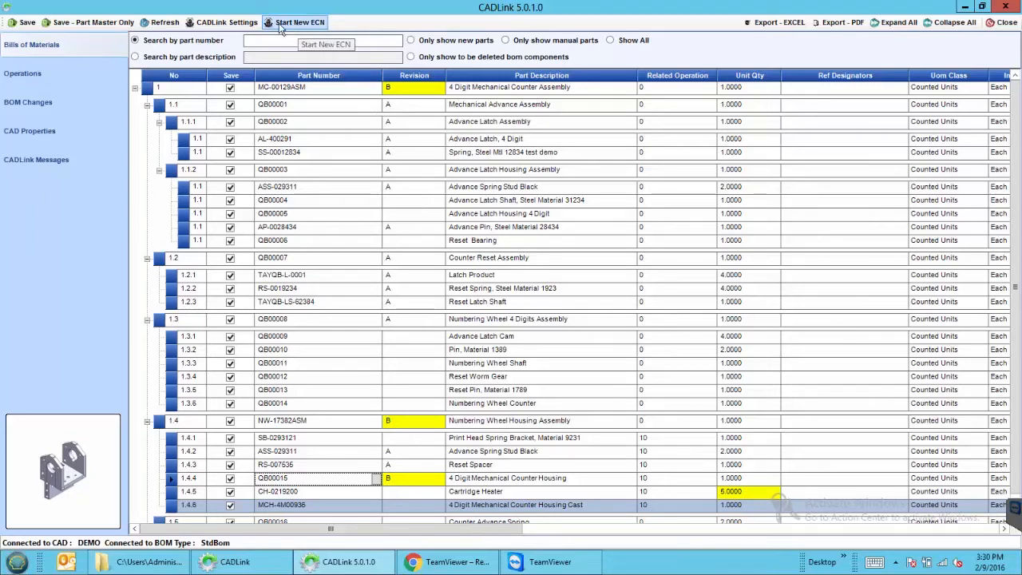
Launch ECN Manager with Start New chosen rather than appending to an existing ECN
left_click(312, 28)
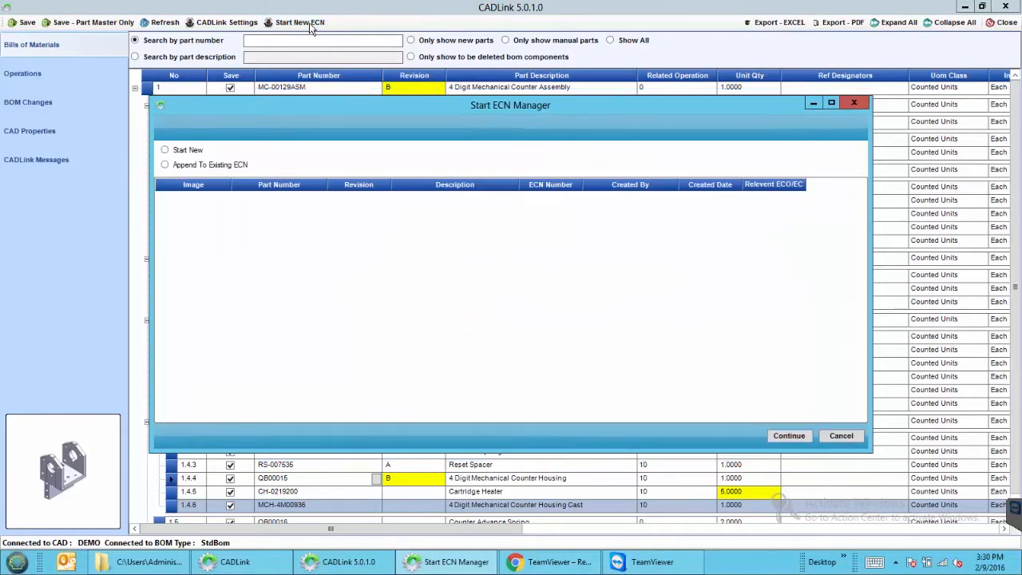
left_click(165, 151)
left_click(788, 436)
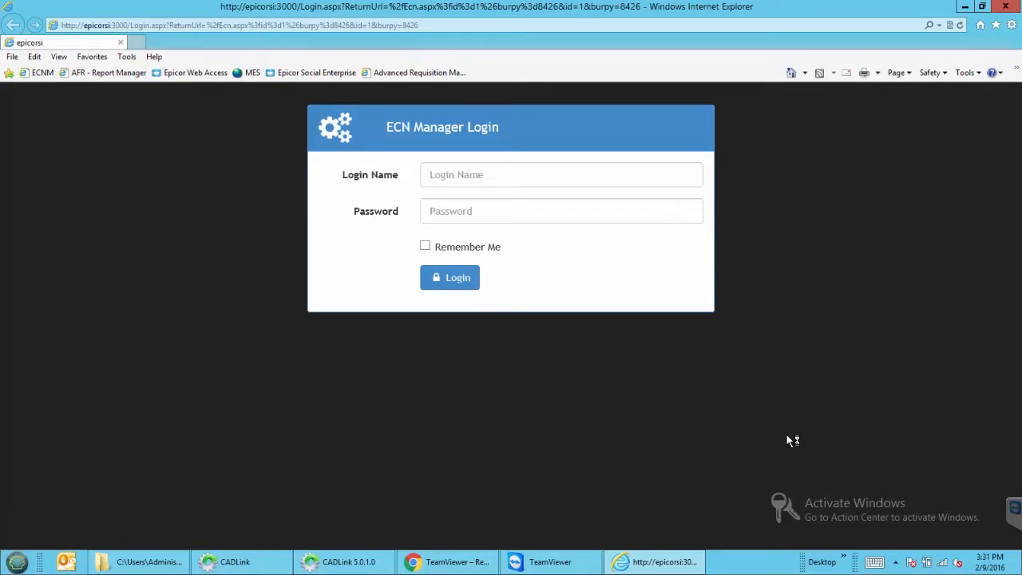
Enter the login name and password and sign in to ECN Manager
left_click(556, 184)
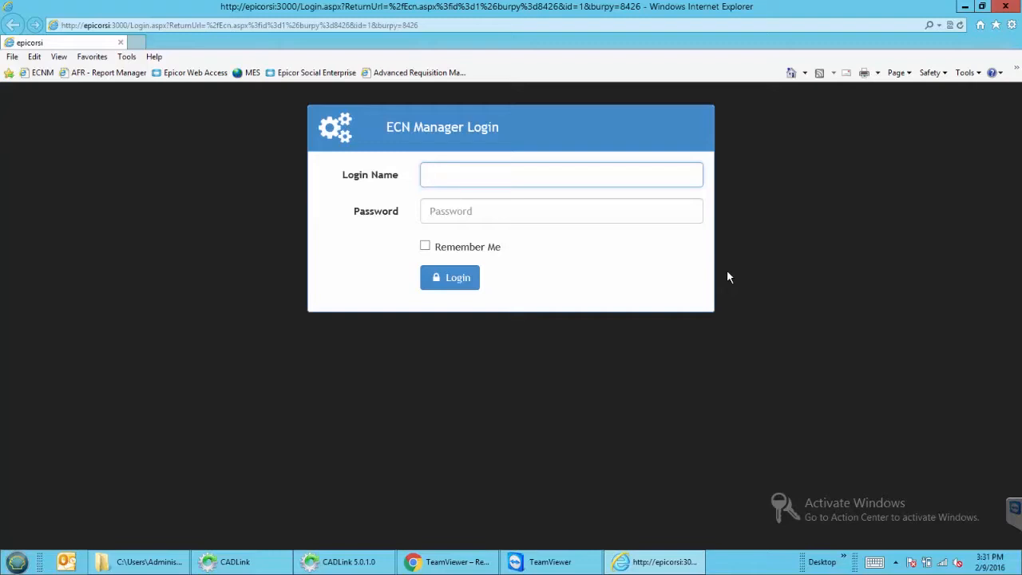
type("epicor")
key("Tab")
type("epicor")
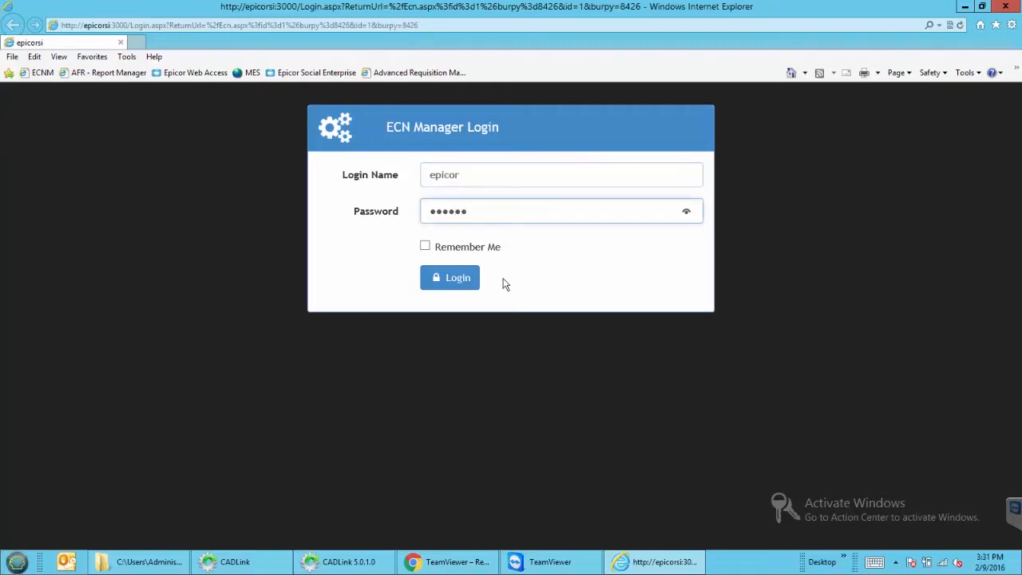
left_click(452, 277)
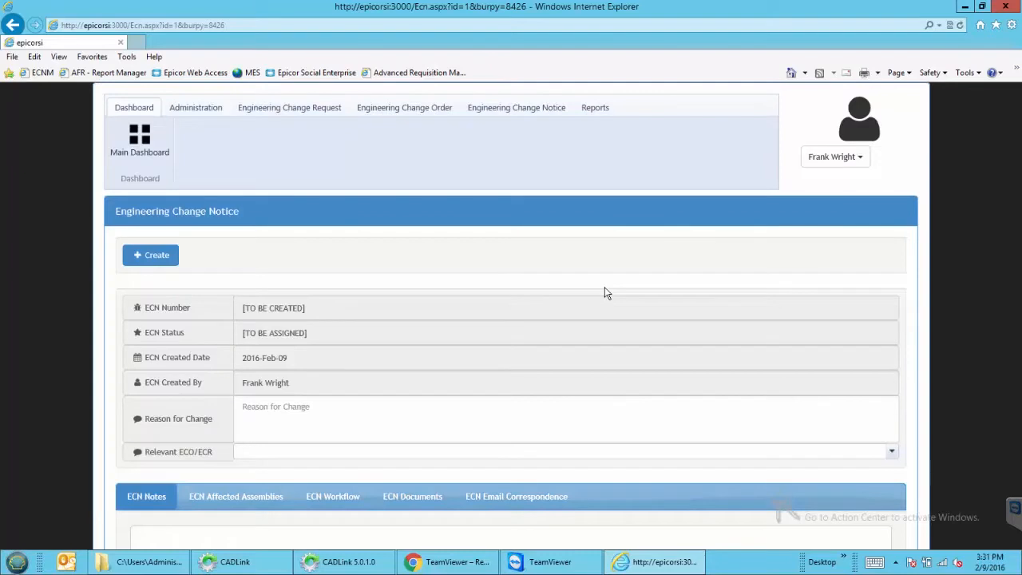
Create the new ECN record ECN000001
left_click(170, 267)
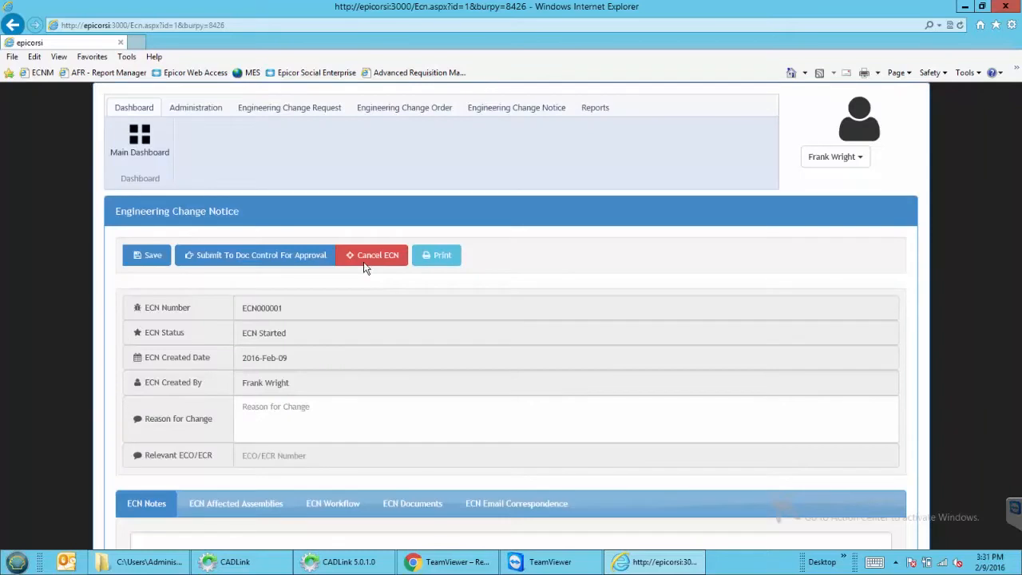
scroll(368, 266, "down", 3)
scroll(338, 128, "up", 1)
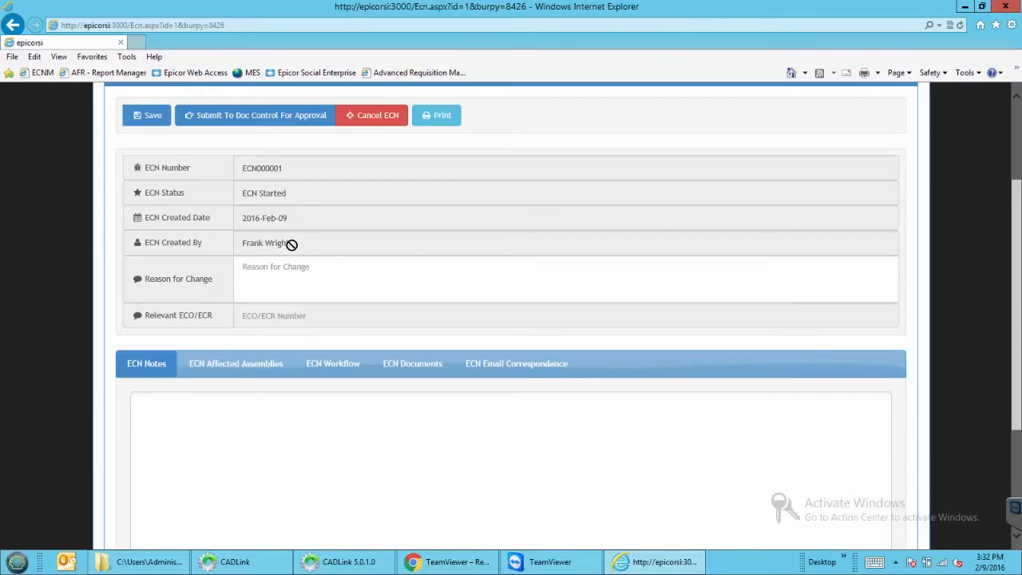
Enter 'Not enough heat, add additional heat cartridges' as the reason for change
left_click(293, 271)
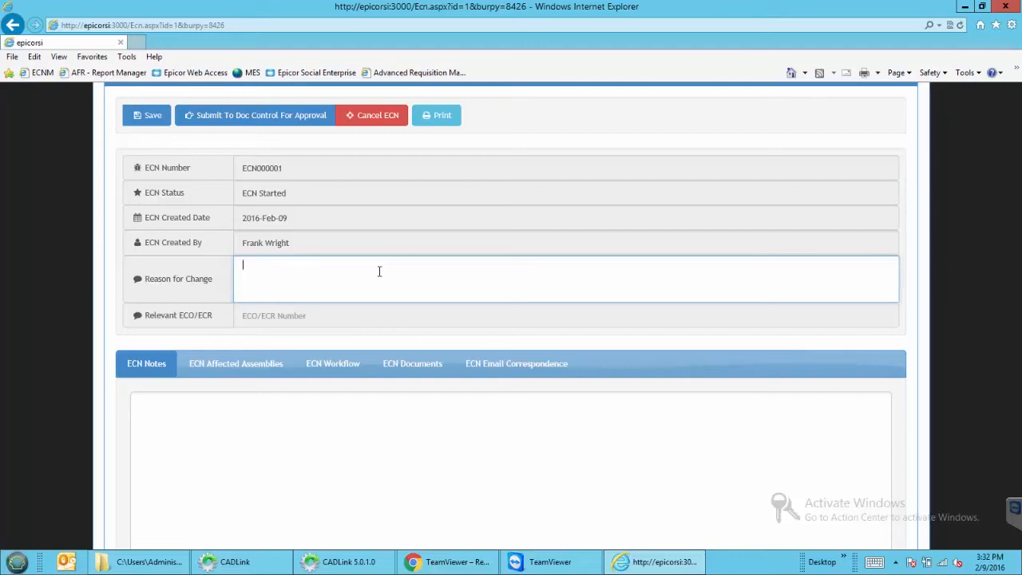
type("Not enough heat, add additional heat car")
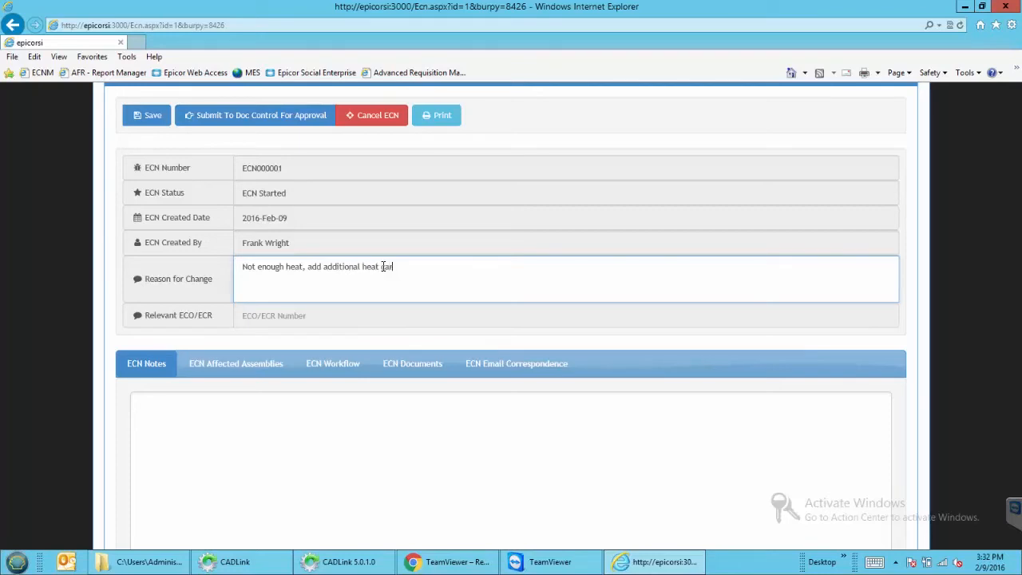
type("tridges")
scroll(382, 265, "down", 2)
Type 'Check ECN Documents for test results' into the ECN Notes box
left_click(415, 344)
scroll(407, 339, "down", 3)
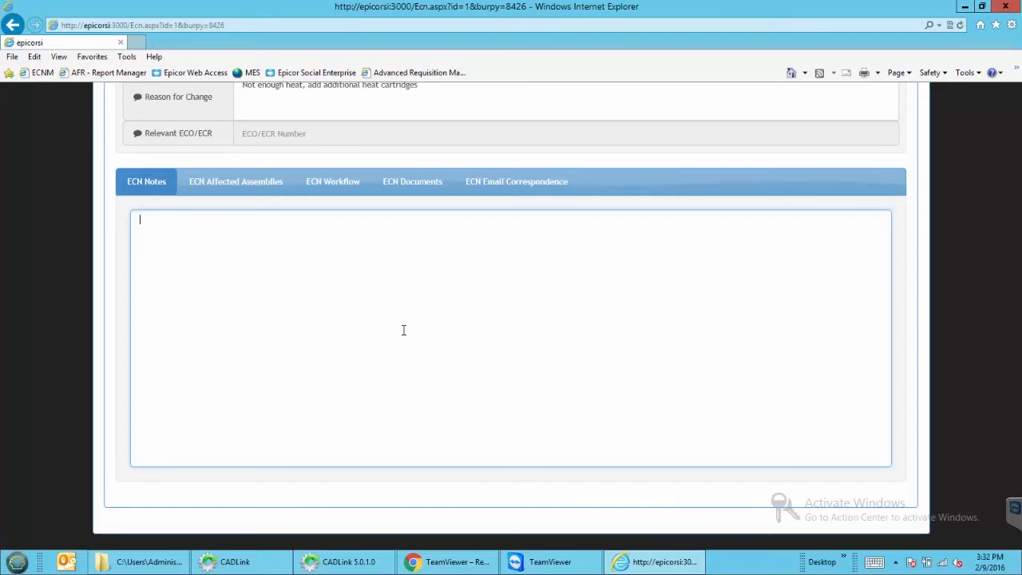
type("Check ECN Documents for test results")
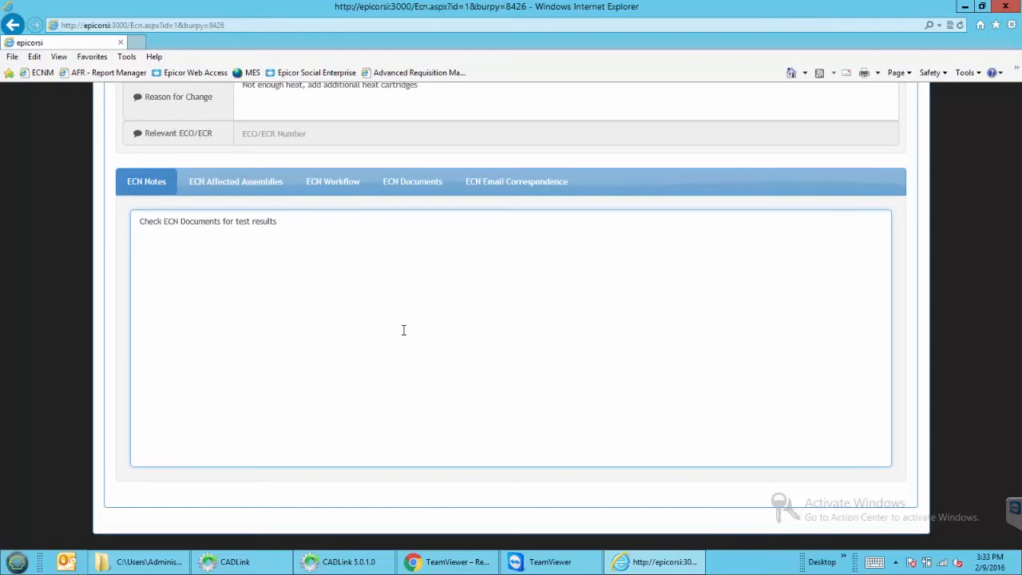
Review the affected assembly's BOM changes and inventory, showing CH-0219200 going from quantity 4 to 5
left_click(245, 192)
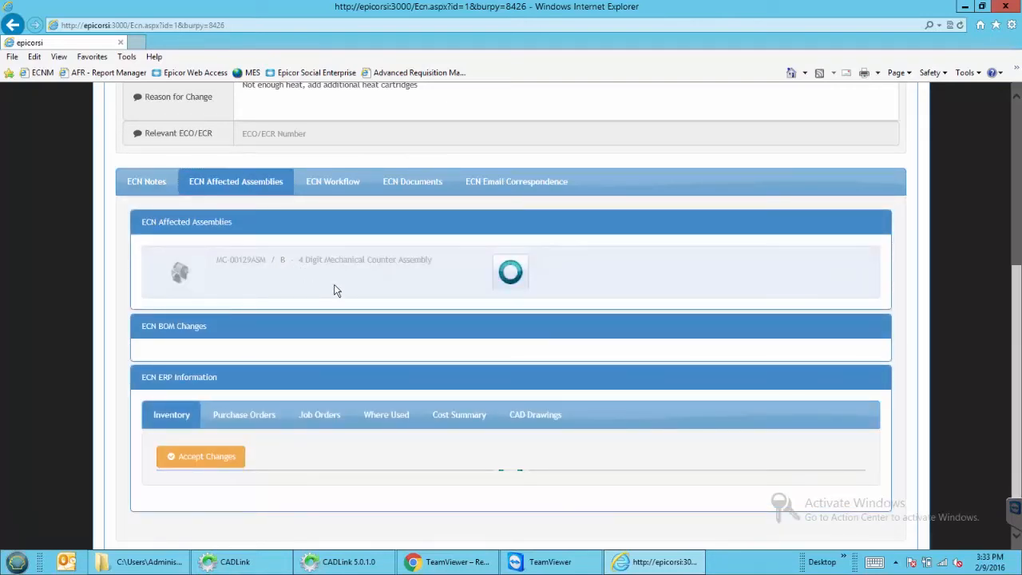
scroll(356, 303, "down", 1)
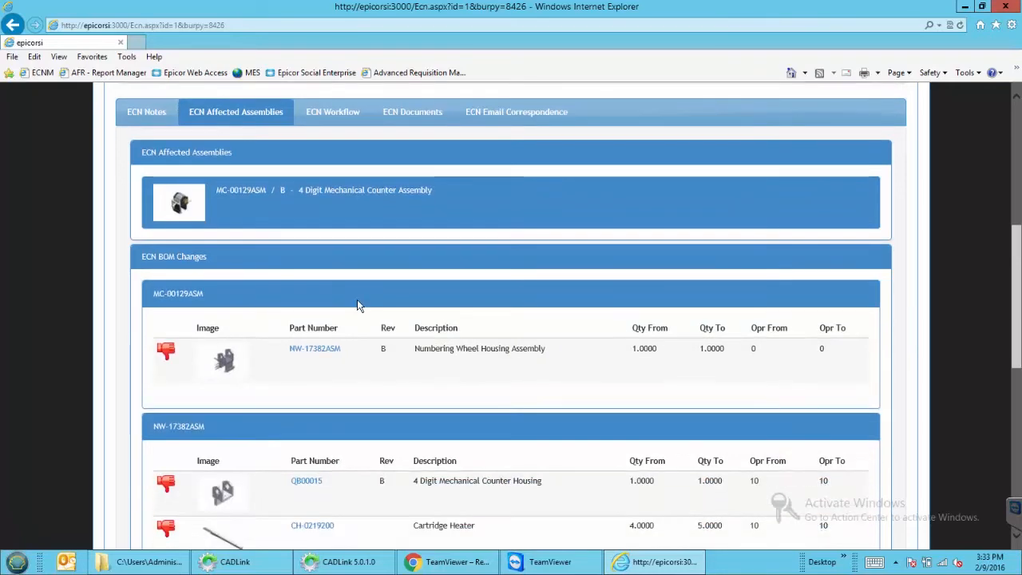
scroll(357, 303, "down", 1)
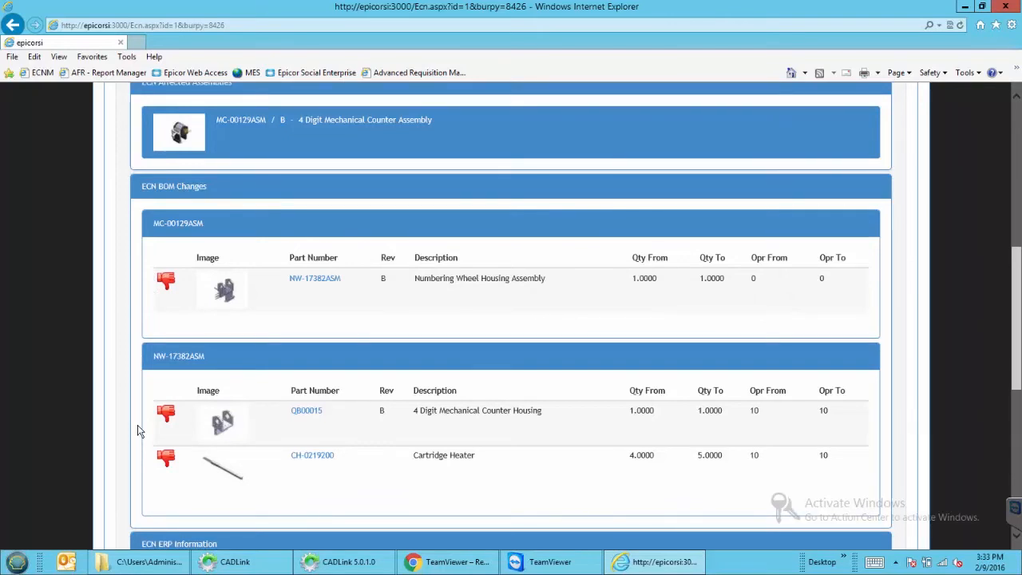
scroll(137, 431, "down", 3)
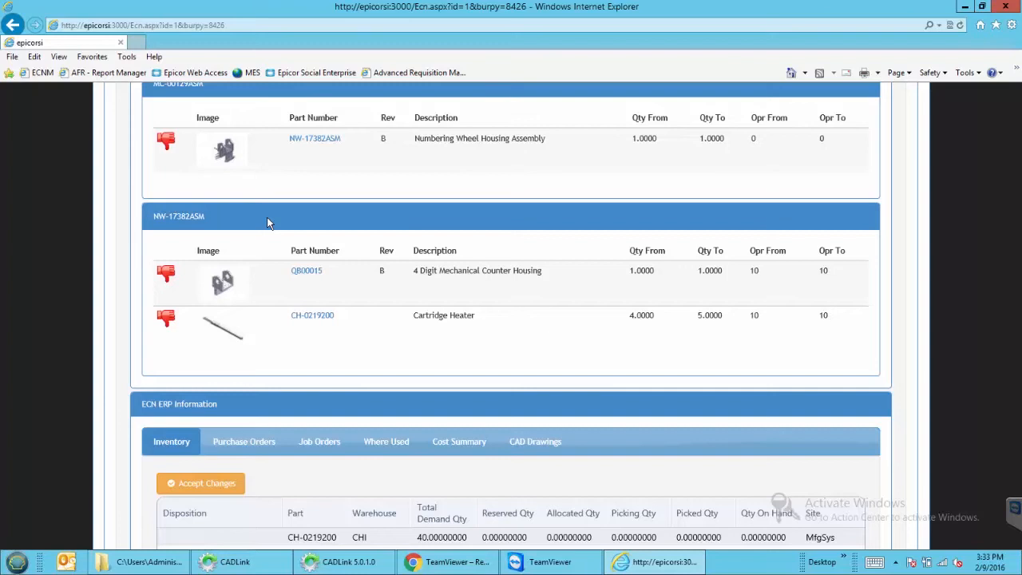
scroll(268, 228, "down", 1)
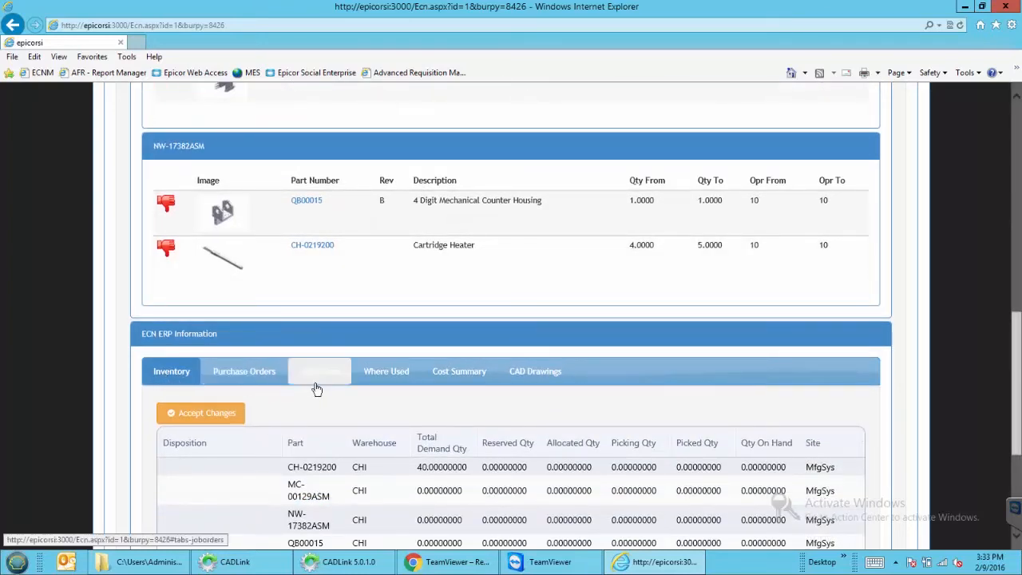
scroll(319, 384, "up", 1)
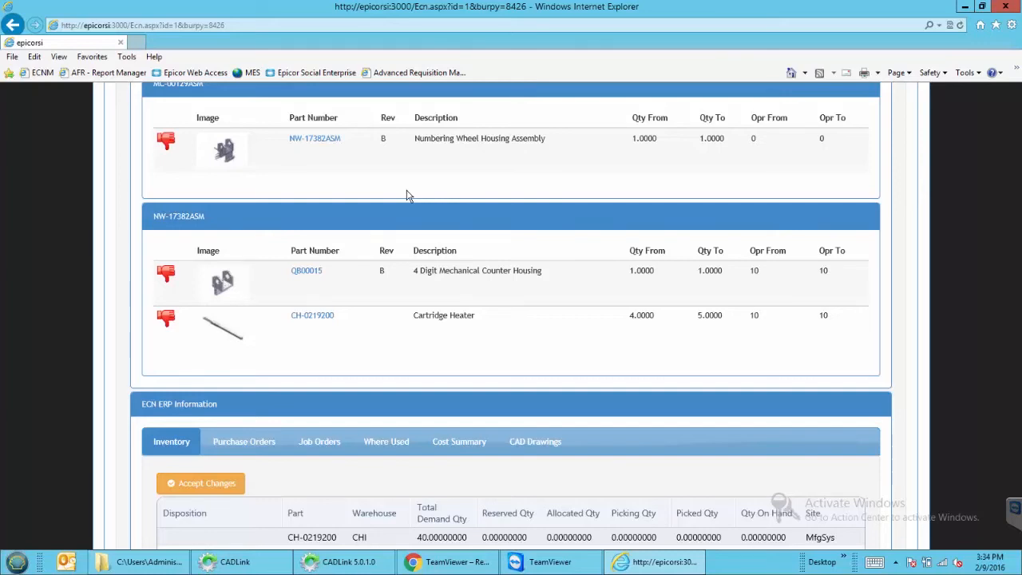
scroll(406, 196, "down", 3)
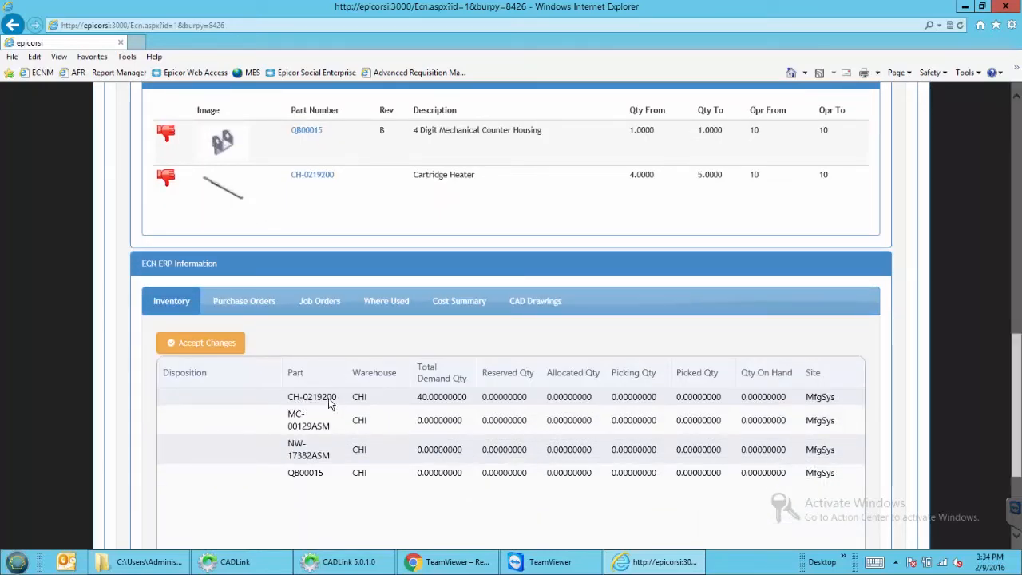
Set CH-0219200's inventory disposition to Use as is and QB00015's to Rework this
left_click(267, 402)
left_click(252, 403)
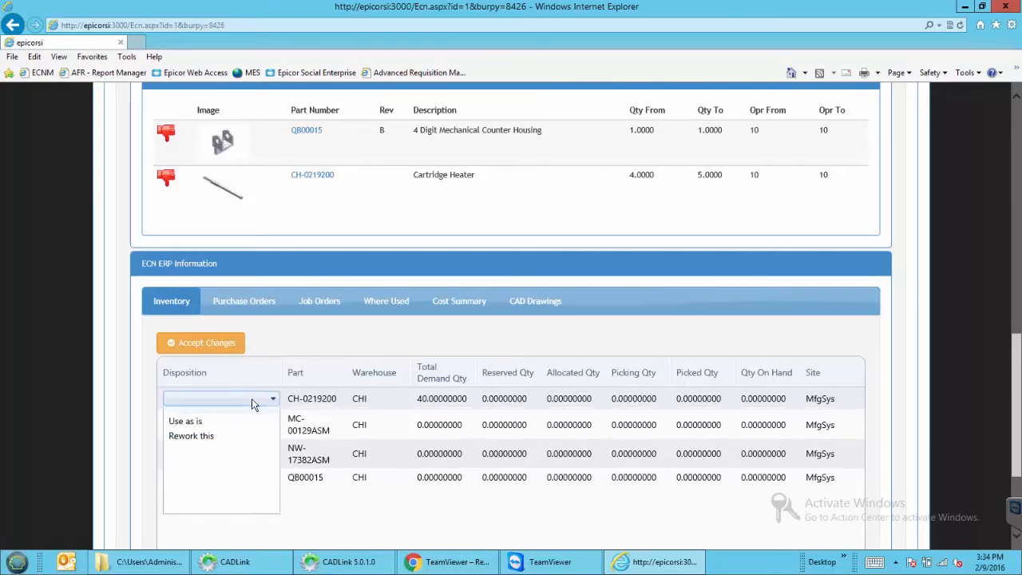
left_click(200, 427)
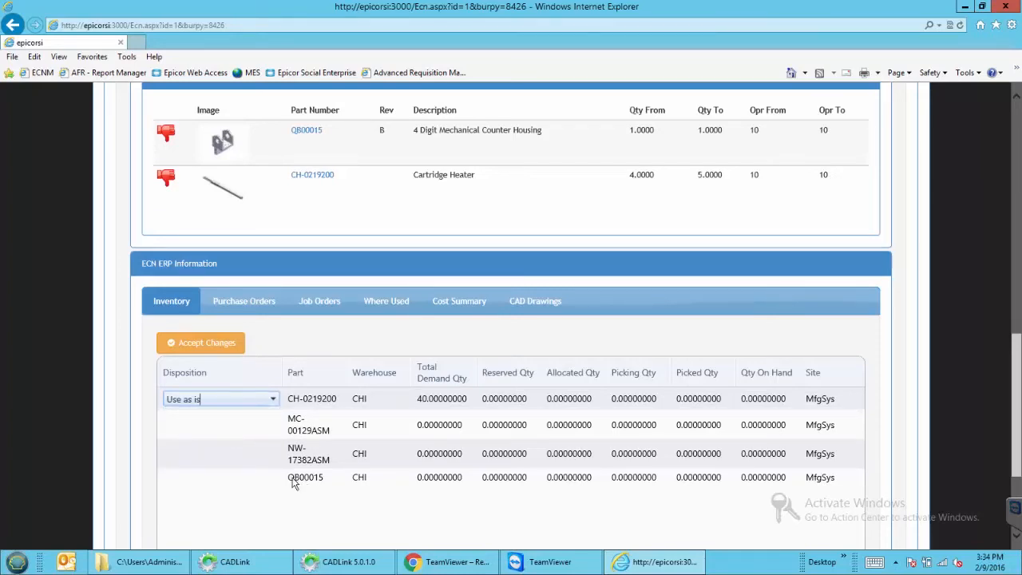
left_click(247, 479)
left_click(248, 479)
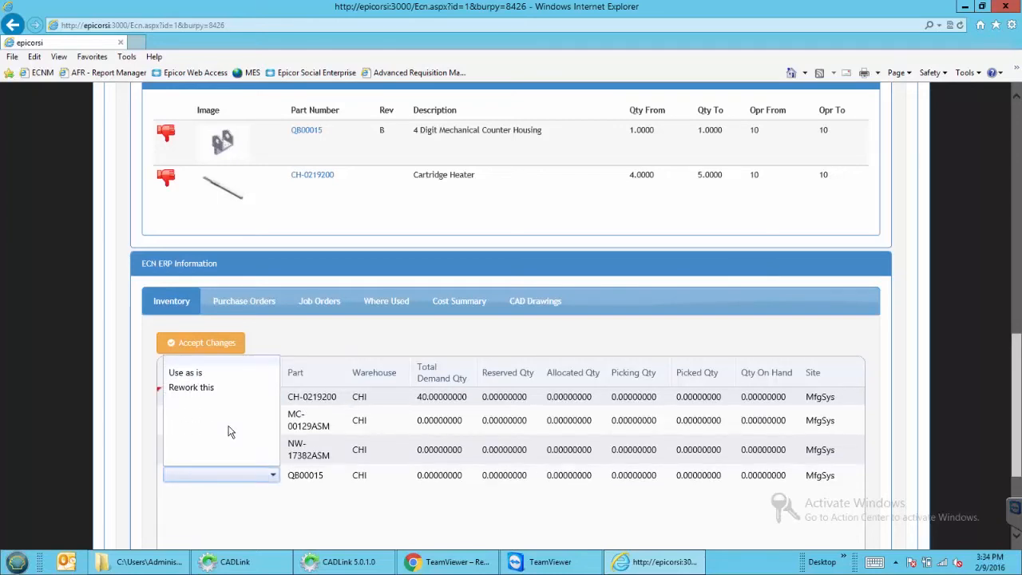
left_click(210, 391)
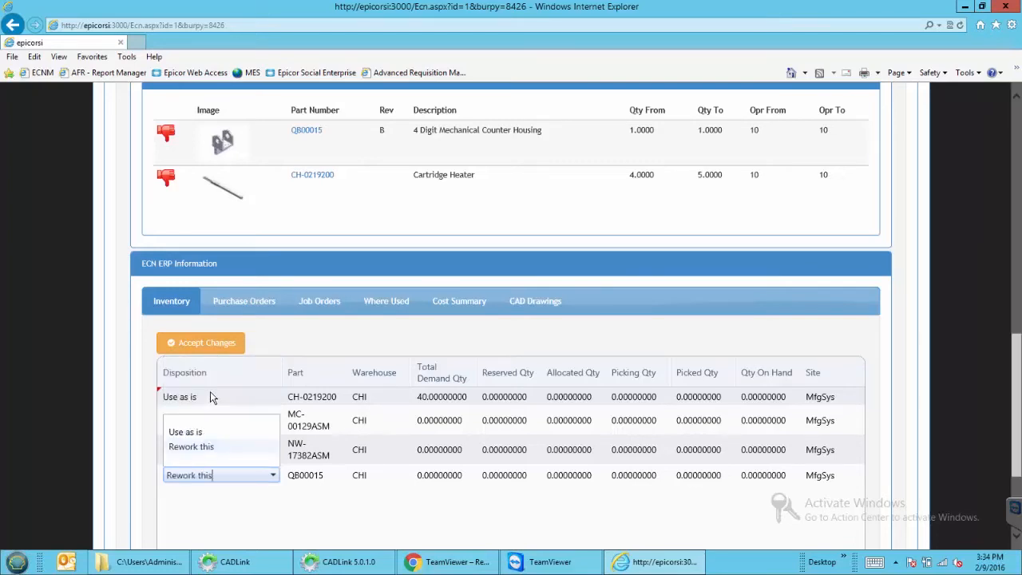
Set MC-00129ASM to Use as is and NW-17382ASM to Rework this, then accept the changes
left_click(230, 432)
left_click(229, 422)
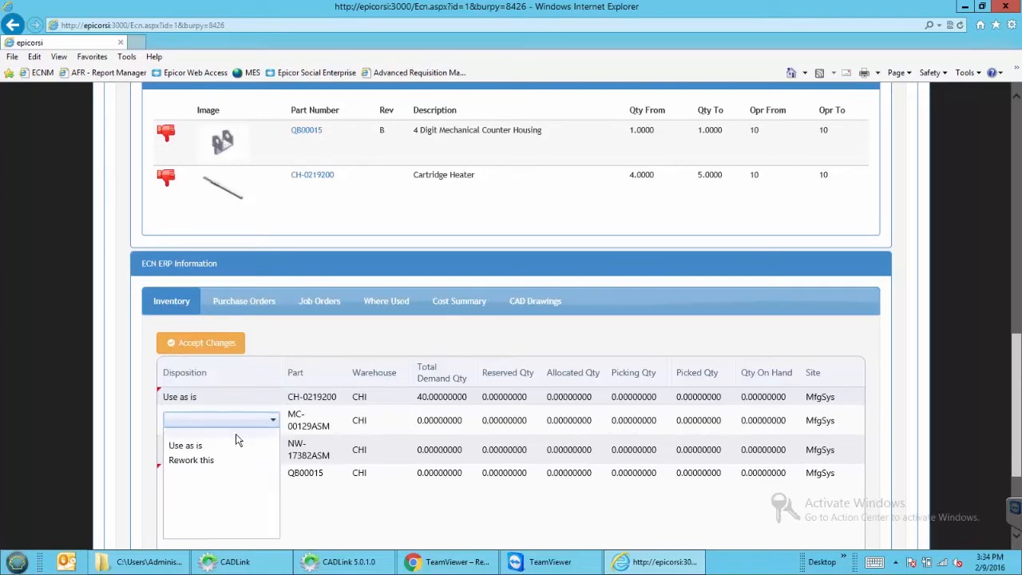
left_click(226, 448)
left_click(220, 447)
left_click(220, 449)
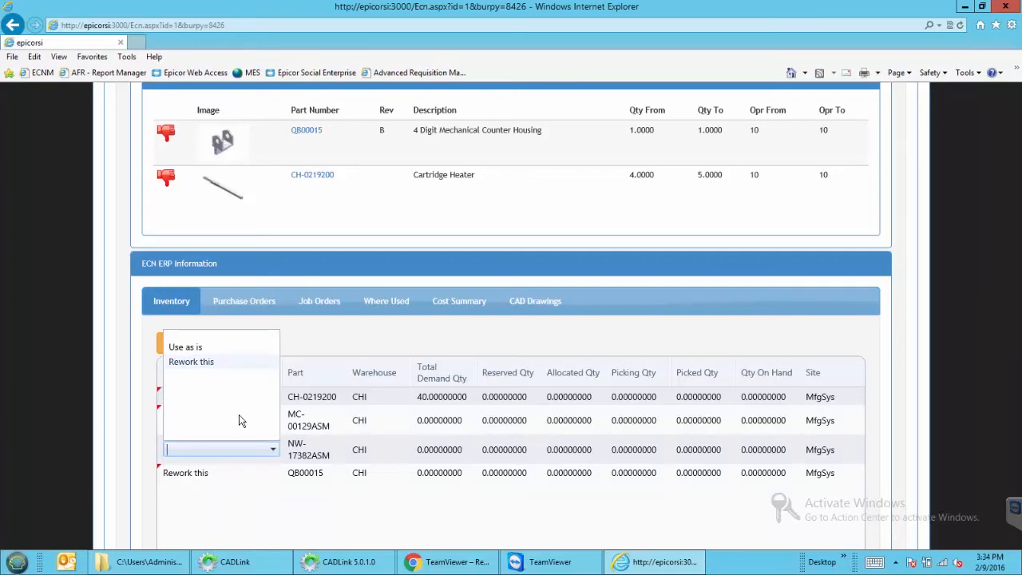
left_click(210, 363)
left_click(216, 351)
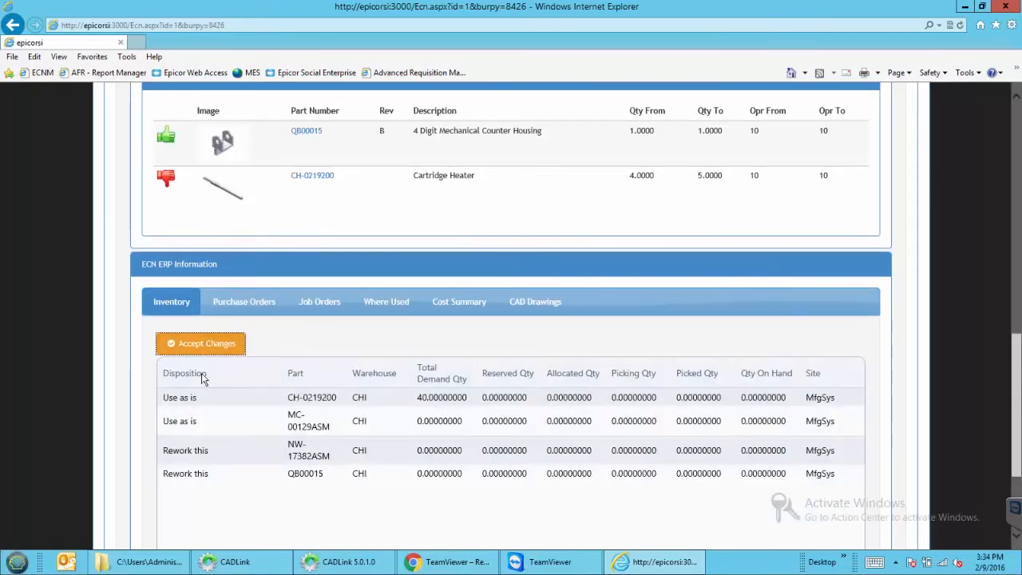
scroll(292, 495, "up", 3)
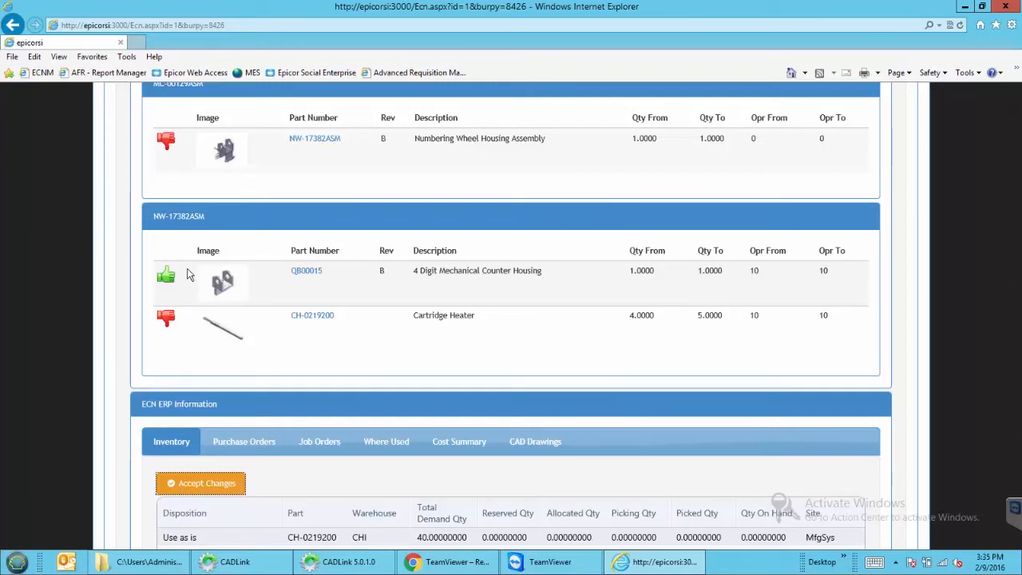
scroll(243, 353, "down", 1)
Disposition purchase order PO 4299 as Rework this and accept the change
left_click(244, 371)
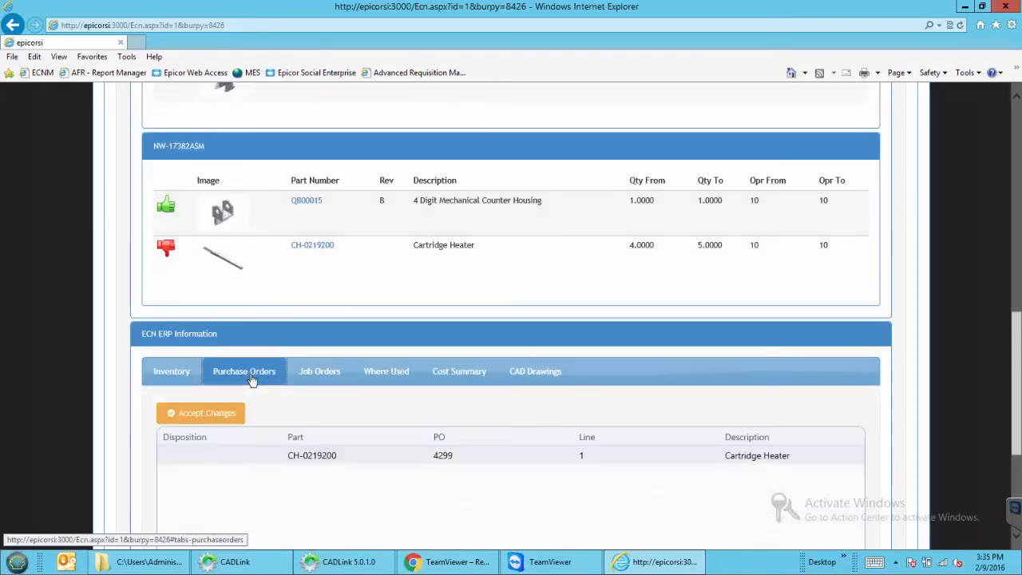
left_click(237, 459)
left_click(237, 461)
left_click(206, 369)
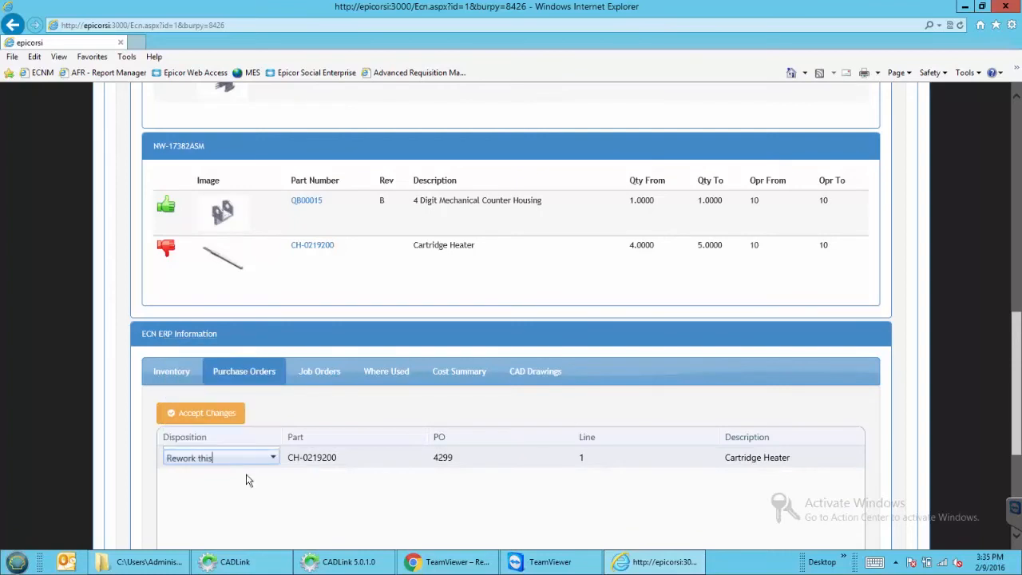
left_click(242, 477)
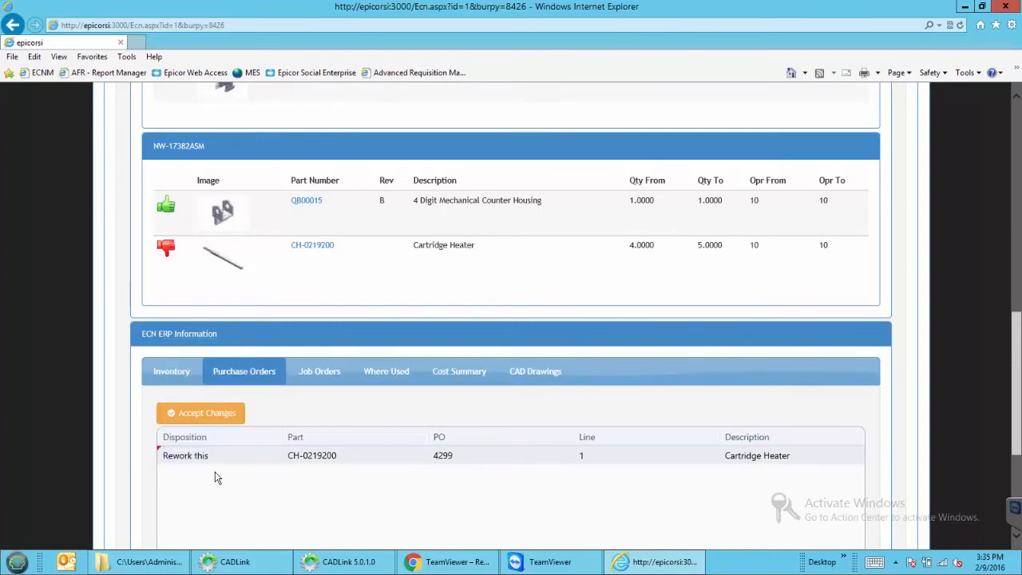
left_click(220, 417)
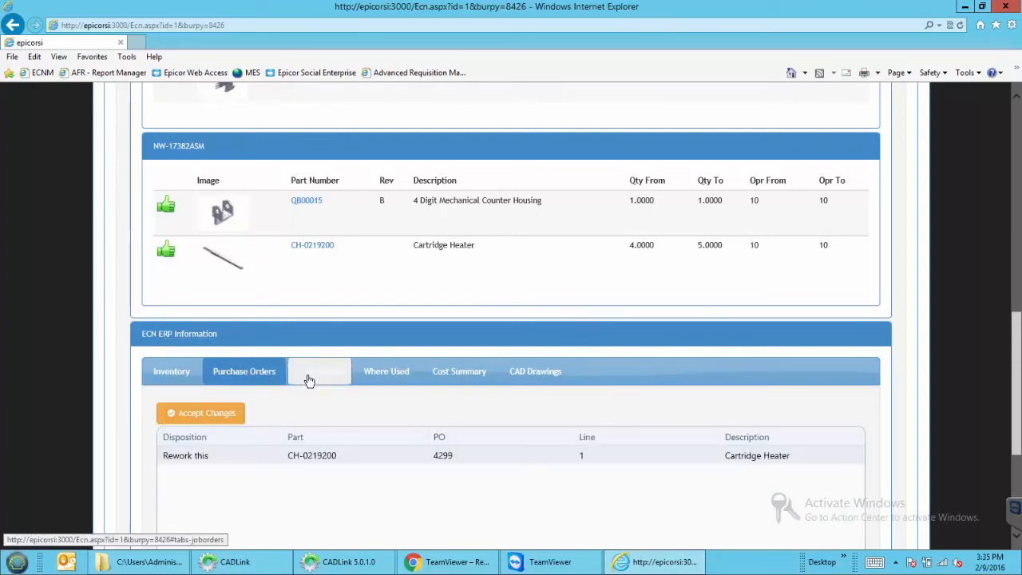
Disposition job 2349 as Rework this and job 2350 as Use as is, then accept
left_click(318, 372)
left_click(245, 467)
left_click(245, 467)
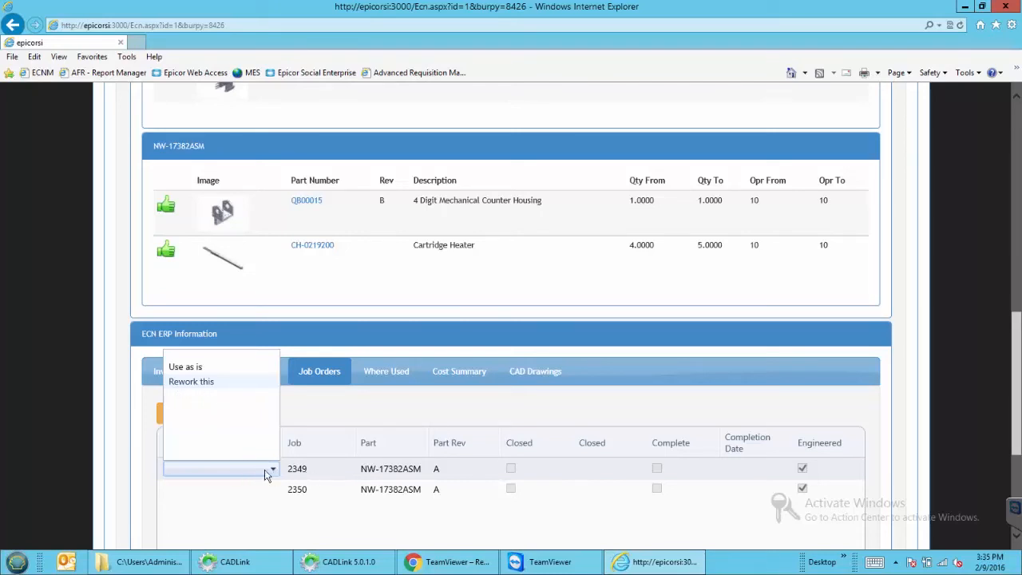
left_click(211, 382)
left_click(237, 492)
left_click(236, 495)
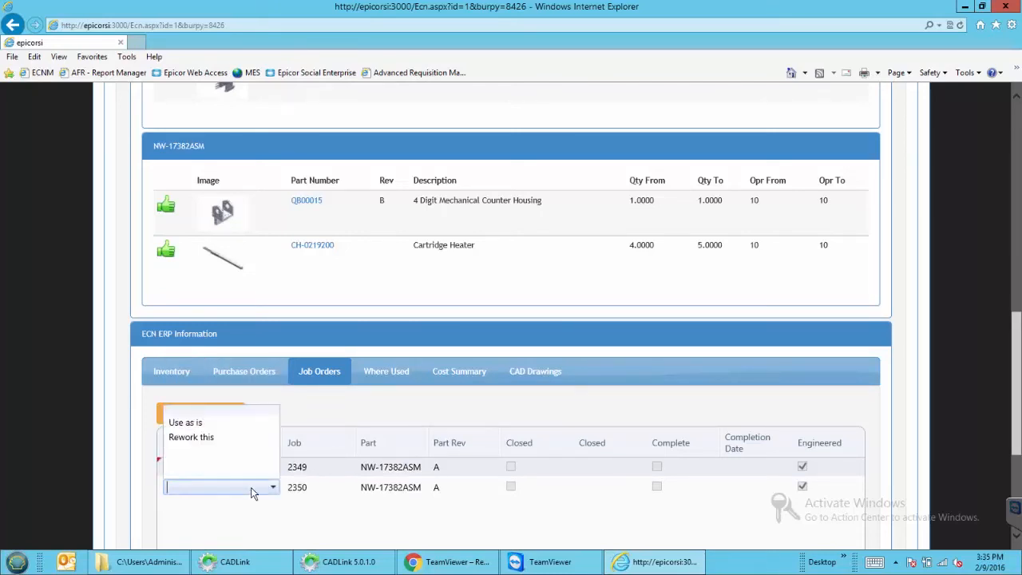
left_click(204, 388)
left_click(196, 413)
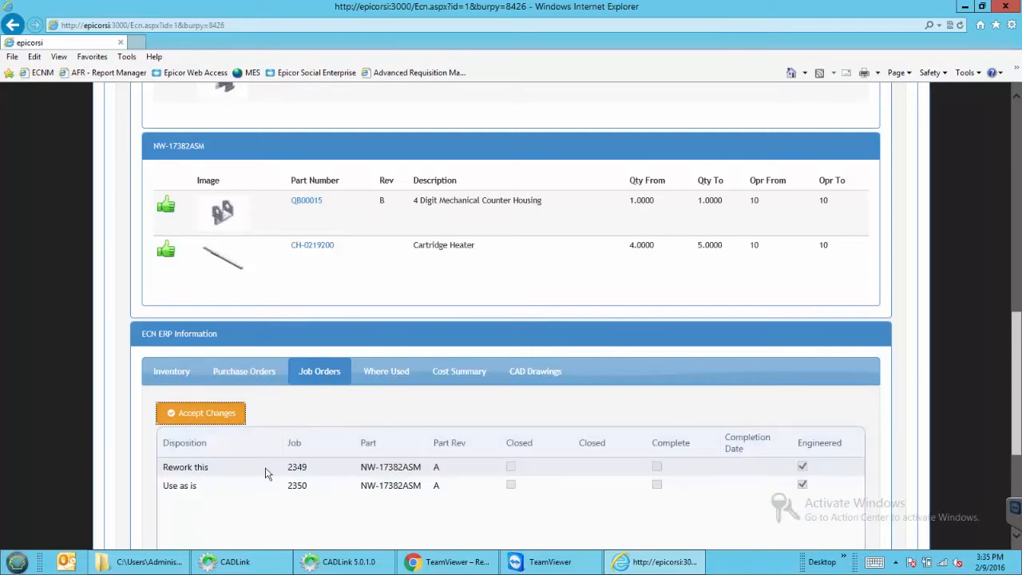
scroll(289, 506, "up", 1)
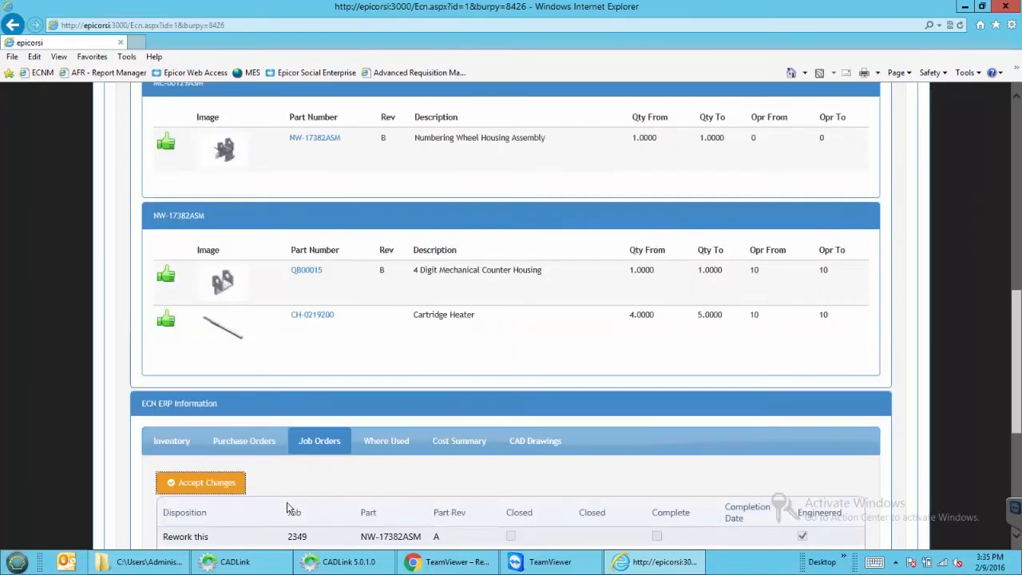
scroll(258, 501, "down", 1)
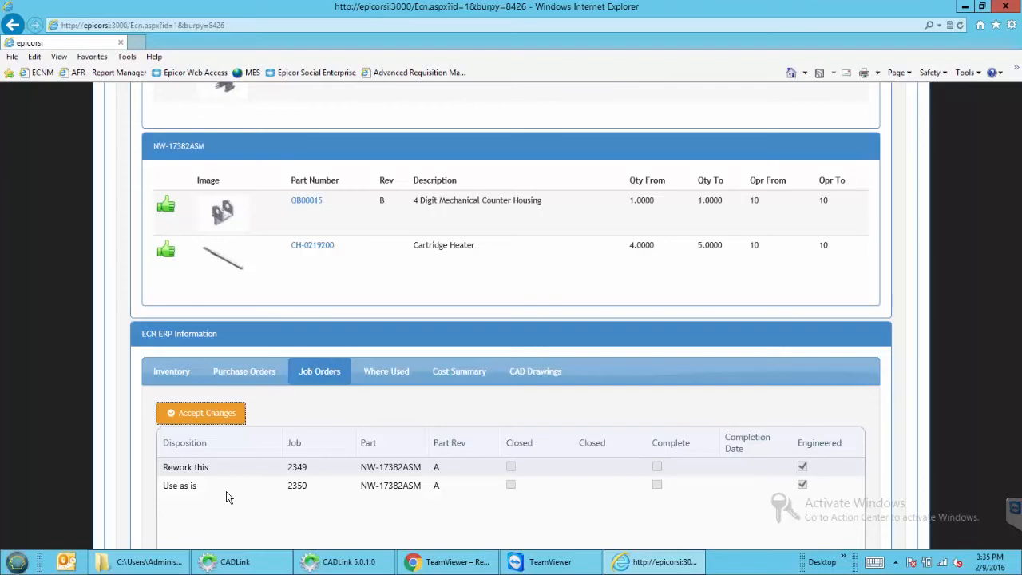
scroll(387, 435, "up", 1)
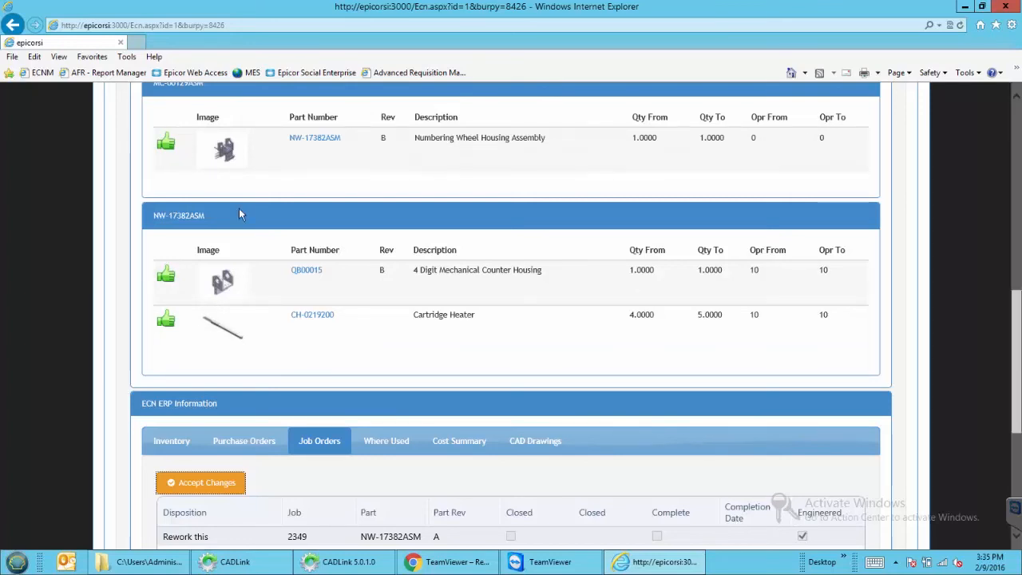
Check where the affected parts are used, then view the cost summary totalling a 150.000 change
left_click(390, 443)
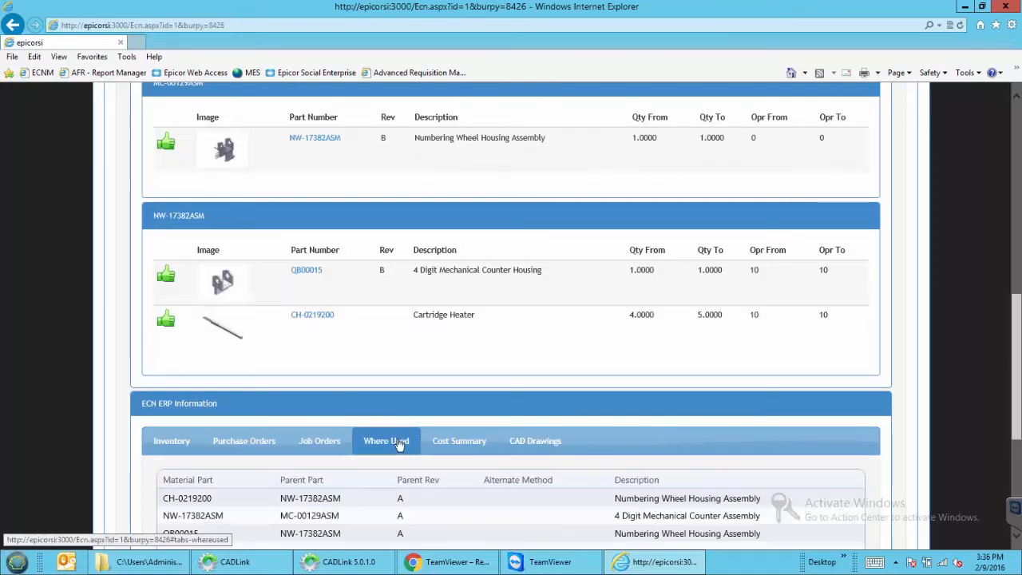
scroll(398, 444, "down", 1)
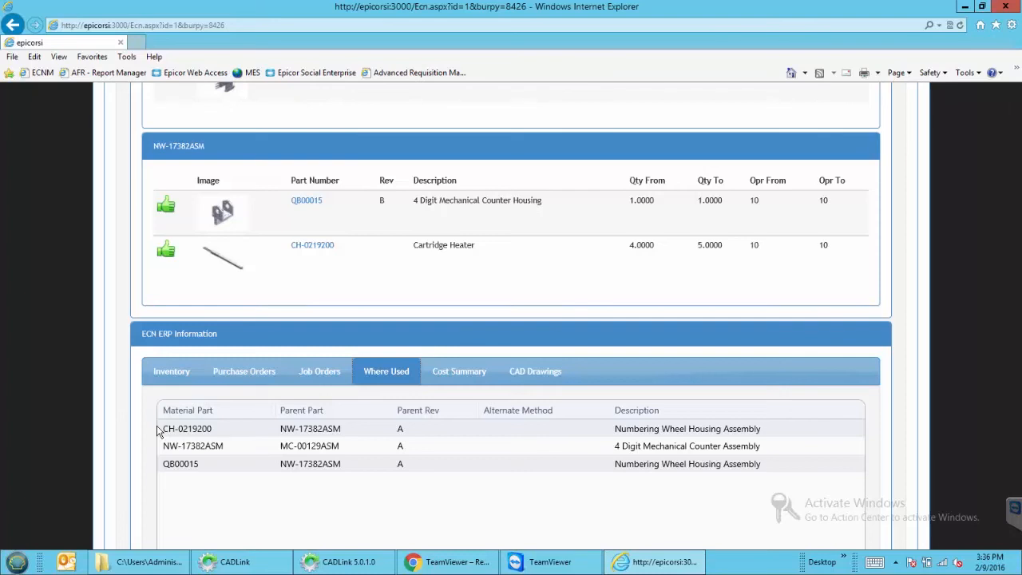
left_click(425, 385)
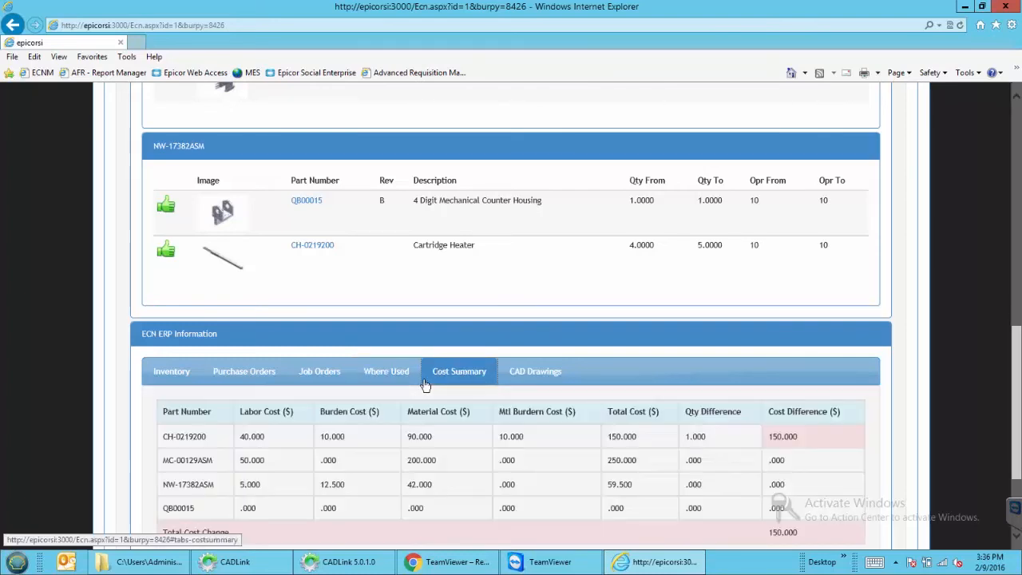
scroll(425, 385, "down", 1)
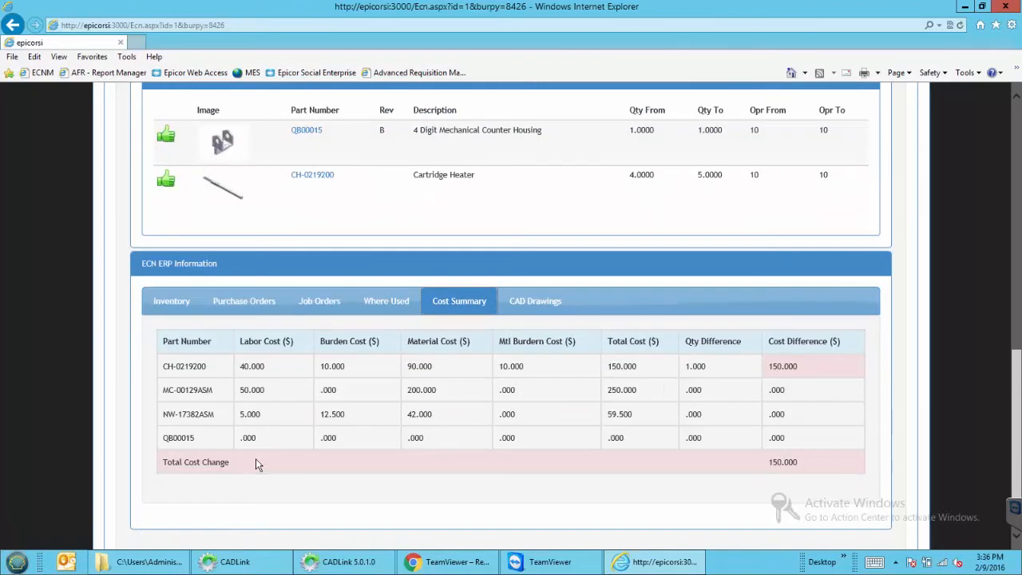
View the MC-00129ASM assembly drawing from the CAD Drawings list, then close it
left_click(550, 305)
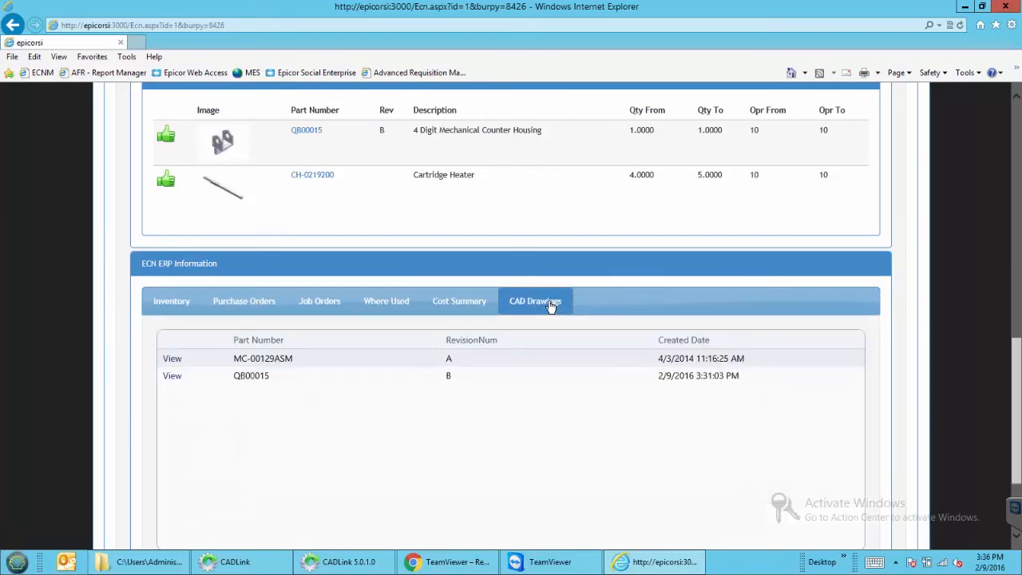
left_click(172, 359)
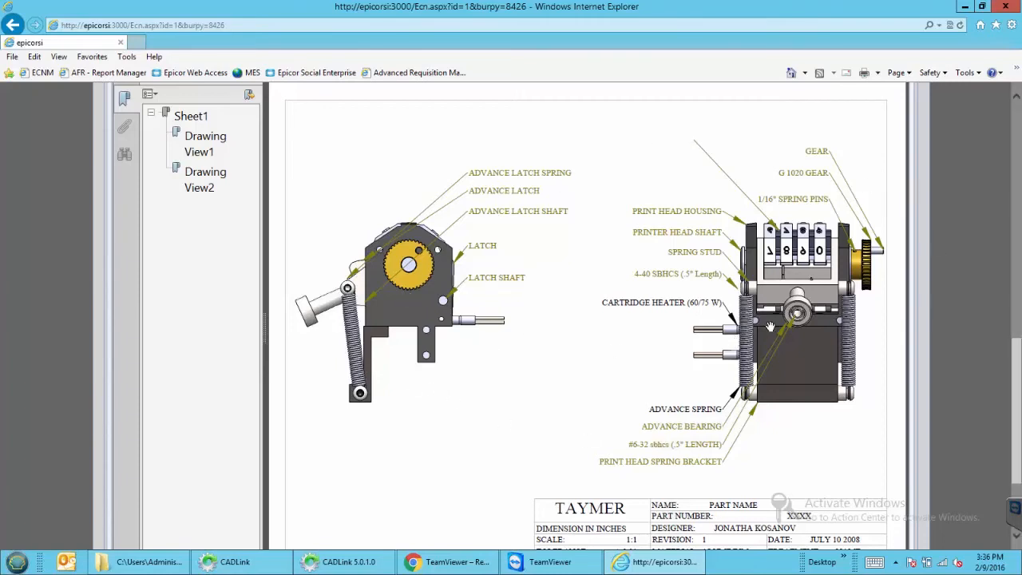
left_click_drag(1013, 345, 1012, 322)
left_click(895, 97)
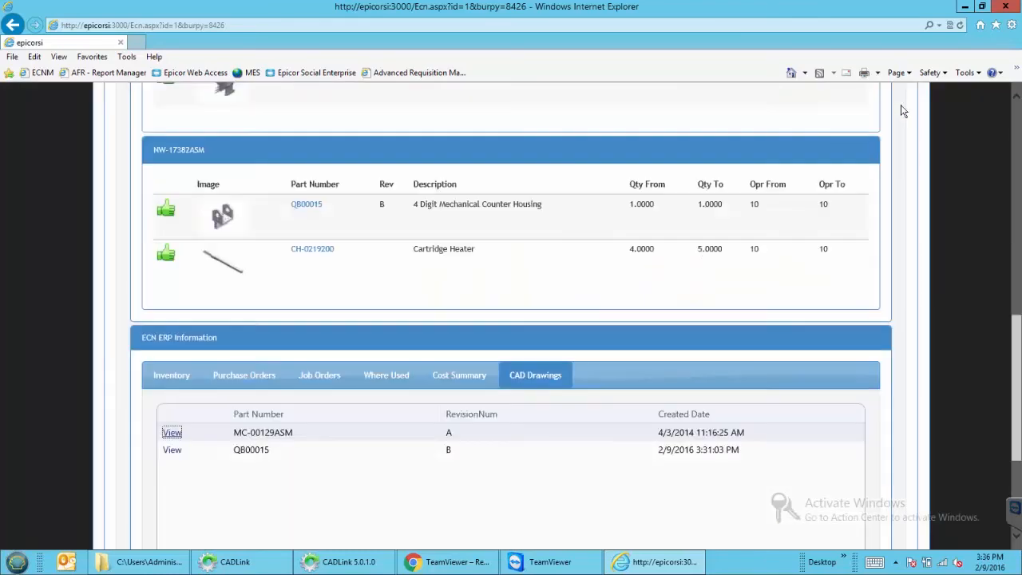
scroll(905, 285, "up", 3)
scroll(588, 266, "up", 5)
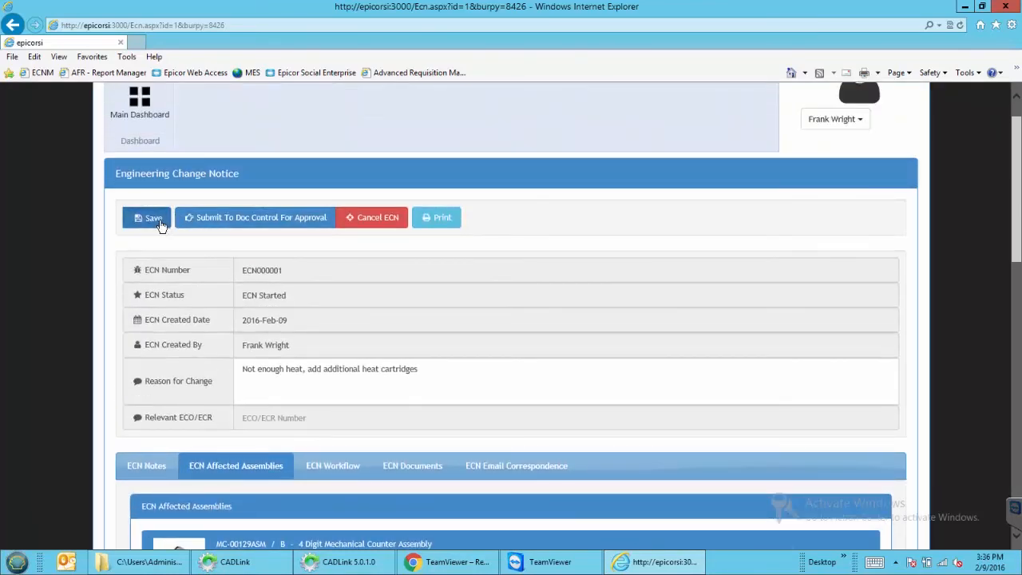
Save the ECN and place two connected user approvers on the workflow grid
left_click(159, 223)
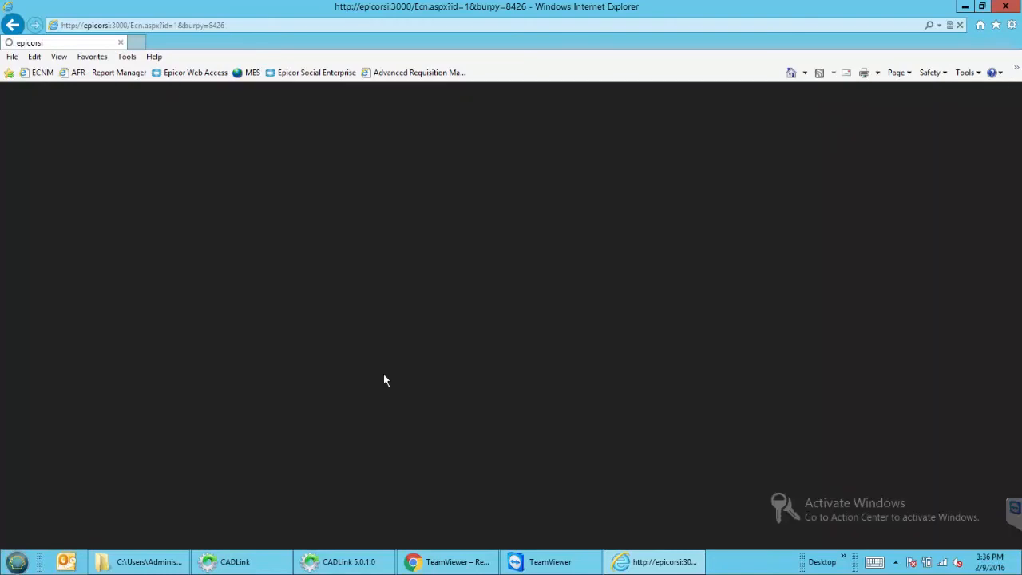
scroll(383, 375, "down", 4)
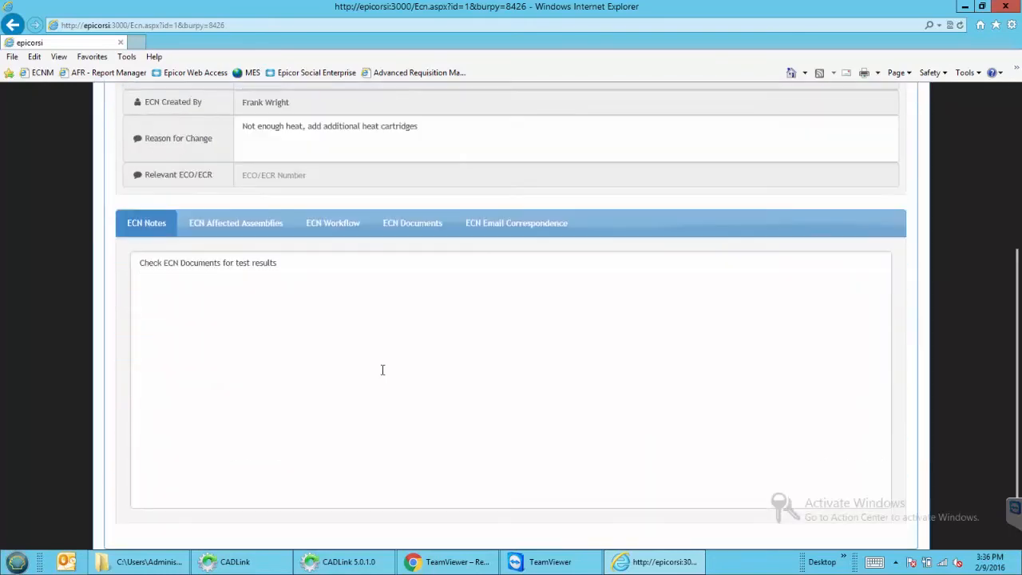
left_click(339, 231)
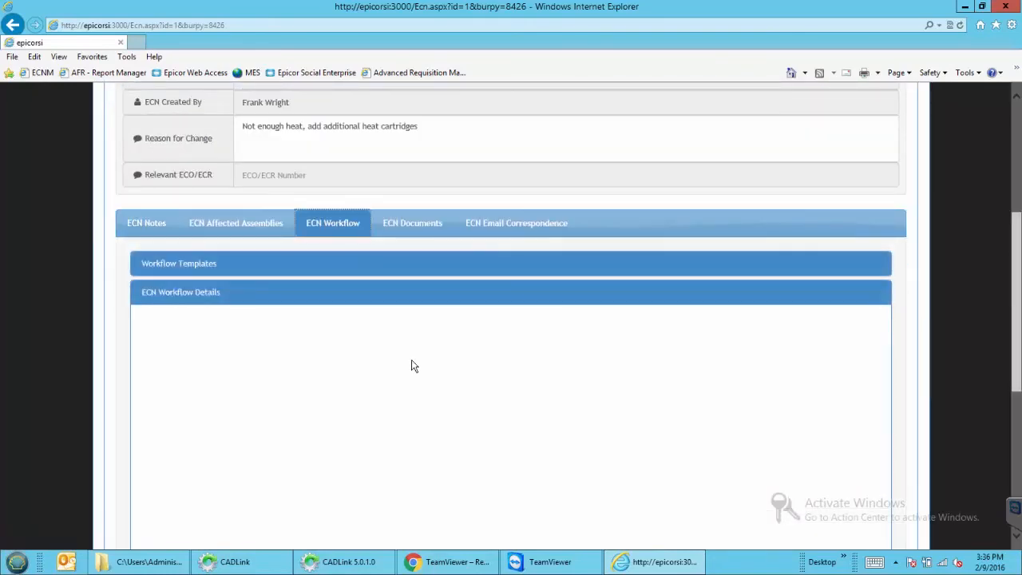
scroll(413, 365, "down", 3)
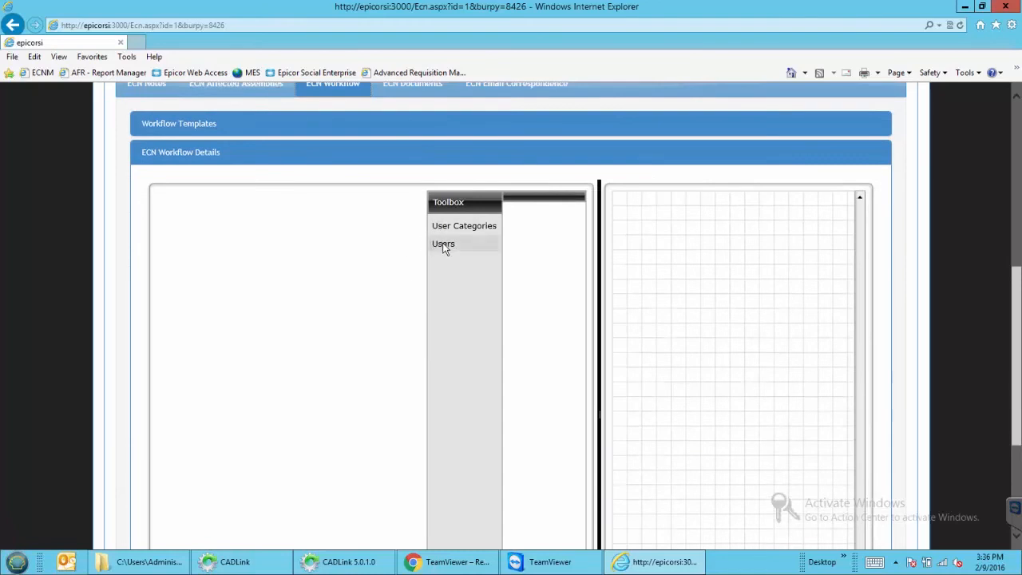
left_click(443, 244)
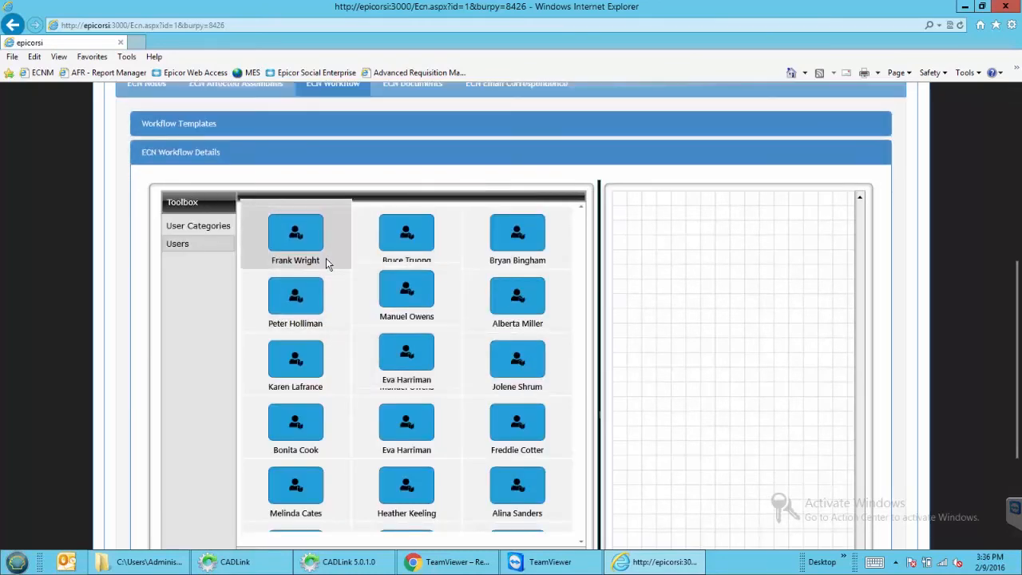
left_click_drag(295, 248, 700, 245)
left_click_drag(407, 236, 699, 386)
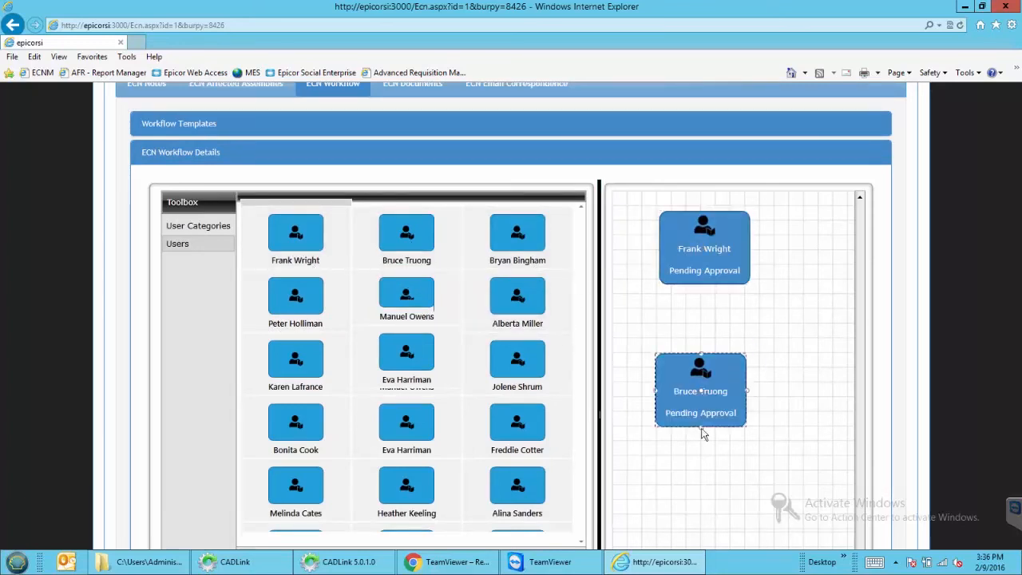
left_click_drag(704, 283, 705, 364)
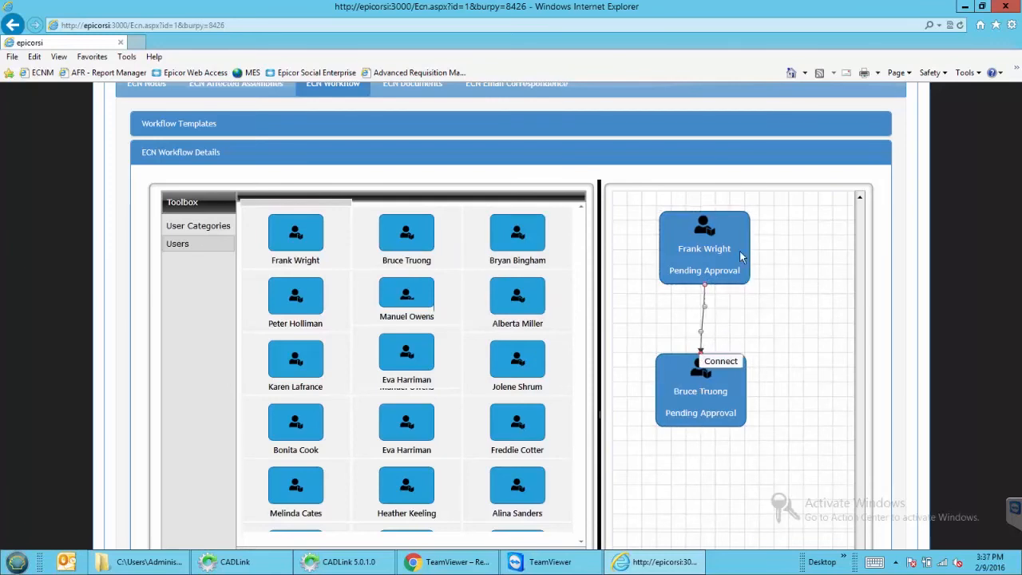
left_click(779, 363)
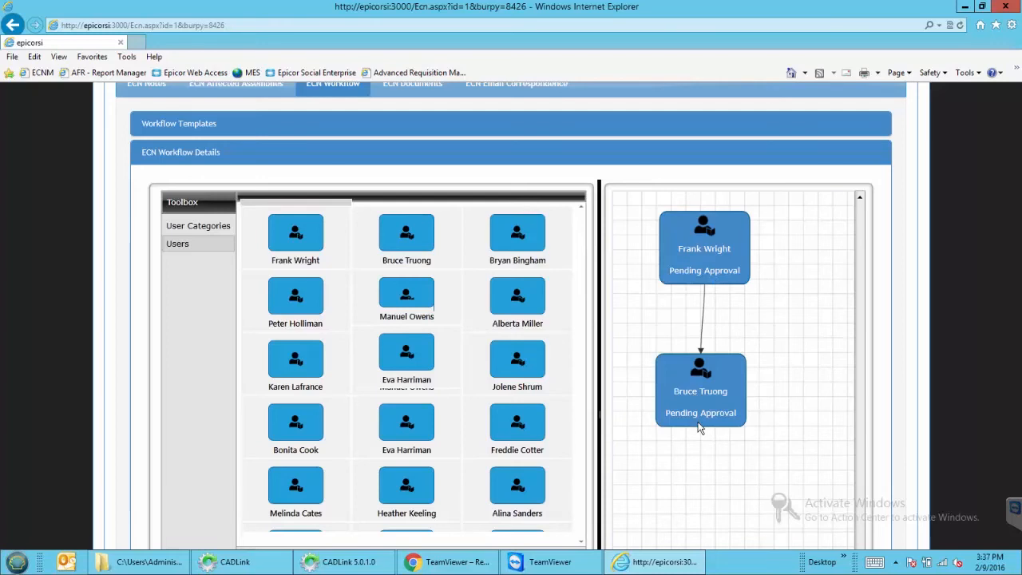
Add the Product Management group after the second approver and connect them
left_click(221, 227)
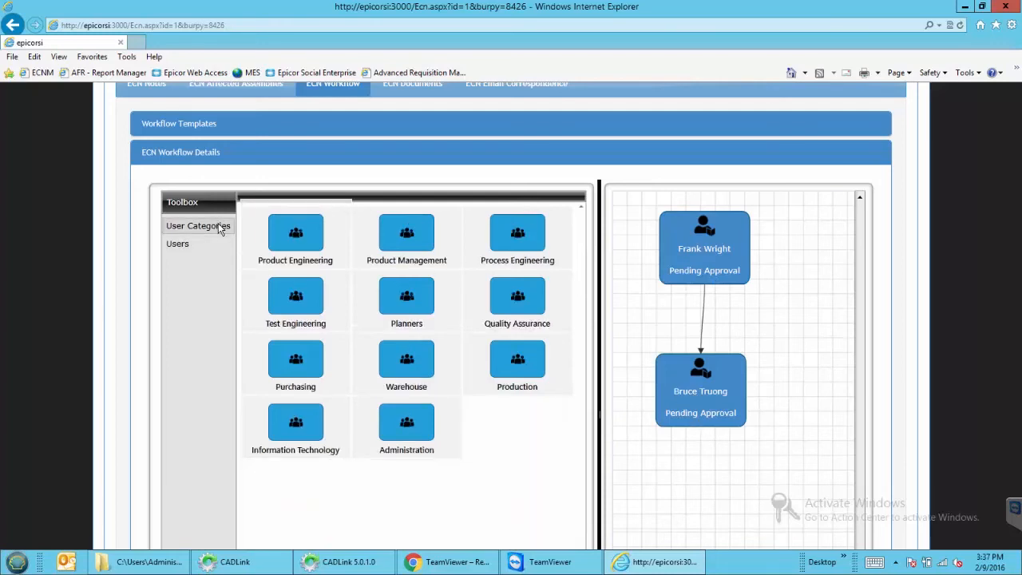
left_click_drag(406, 233, 703, 491)
left_click(709, 416)
left_click_drag(701, 429, 708, 465)
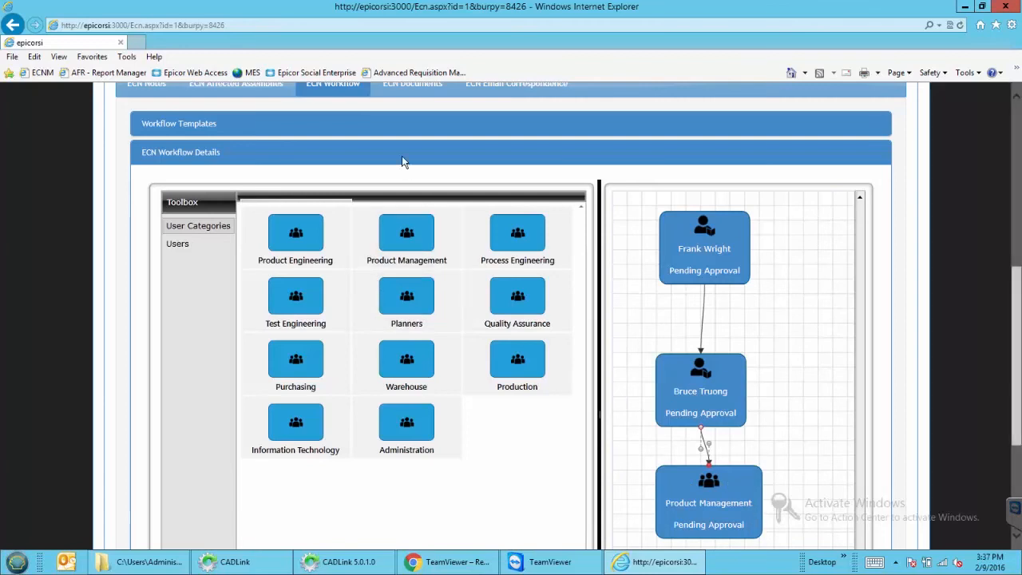
left_click(400, 98)
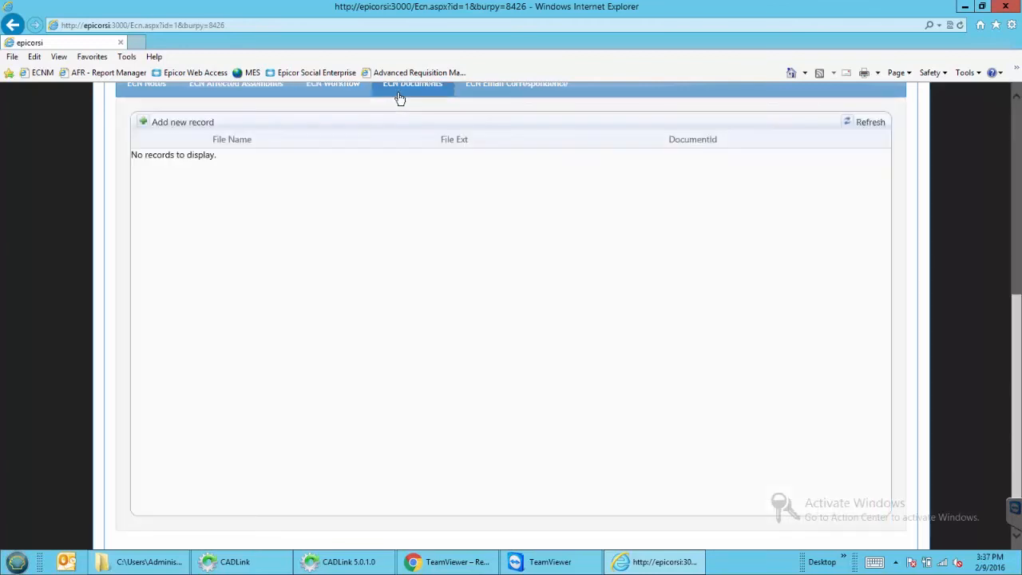
Upload sssssss.csv from the Documents folder and insert it as a new ECN document
left_click(147, 124)
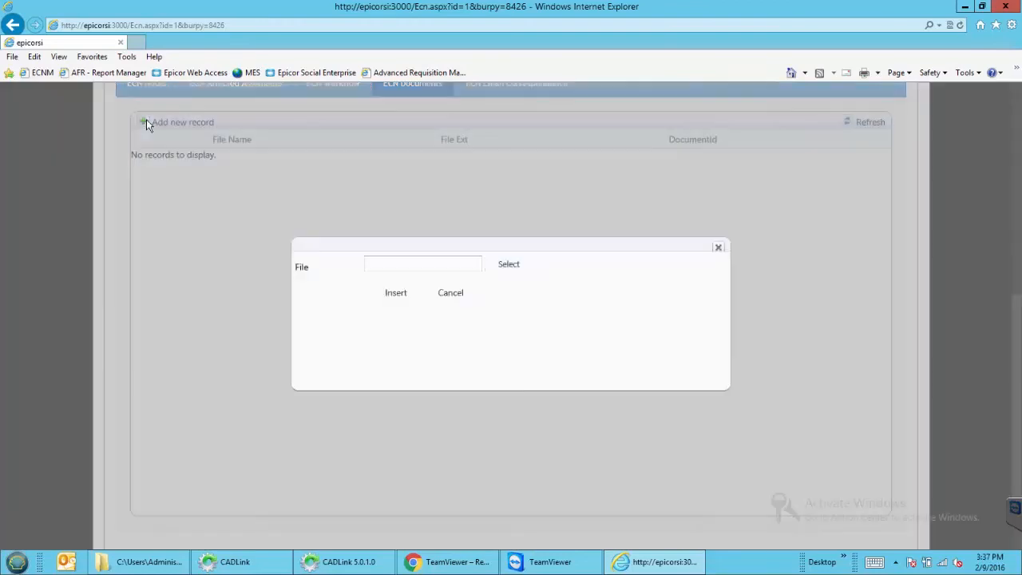
left_click(506, 266)
left_click_drag(678, 137, 679, 262)
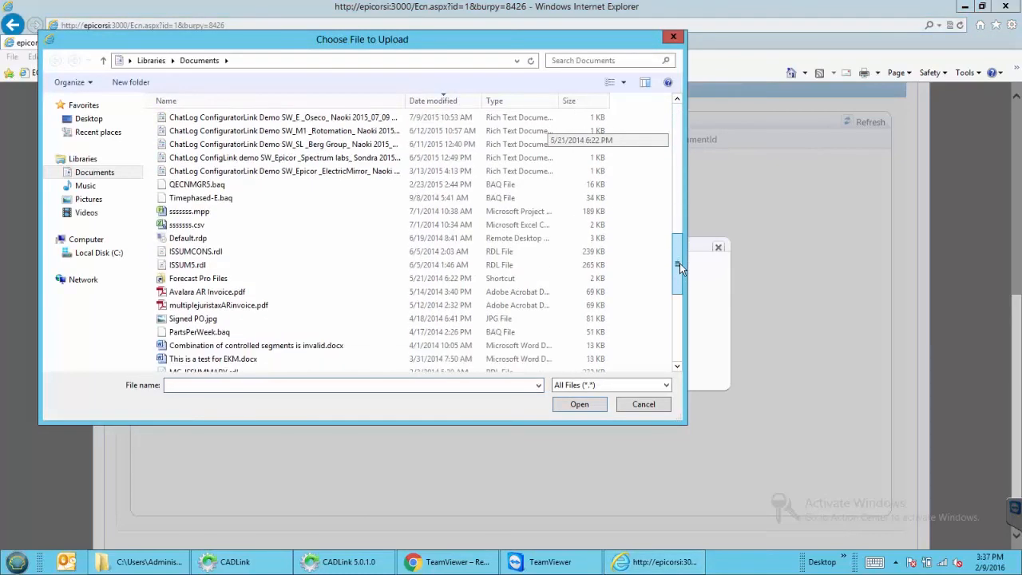
left_click(247, 226)
left_click(580, 404)
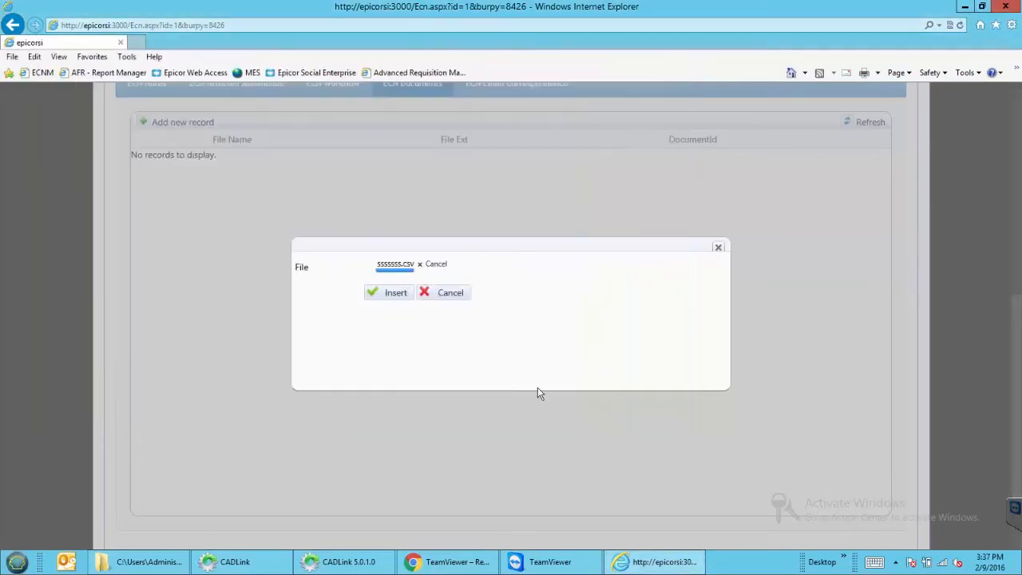
left_click(392, 296)
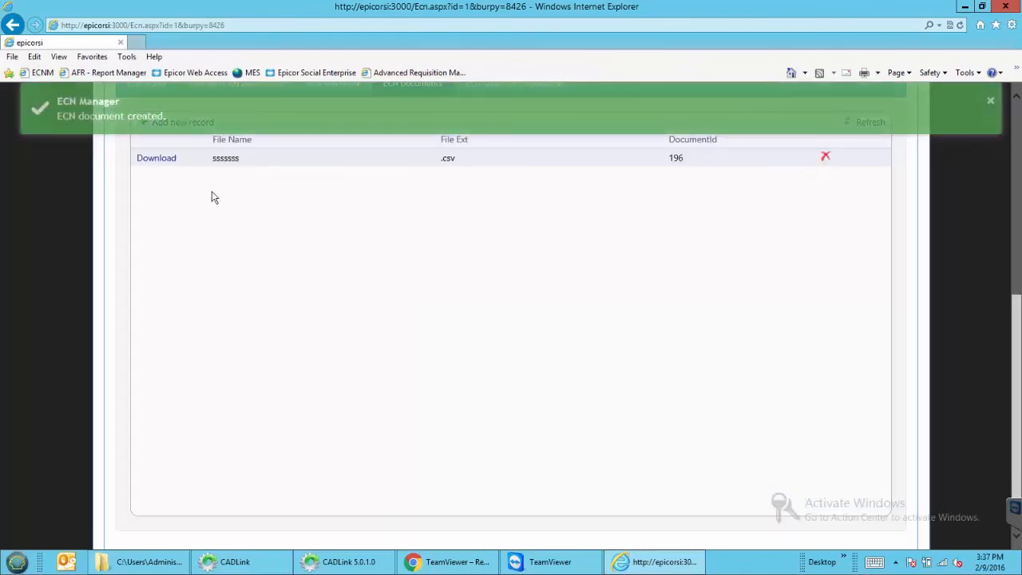
scroll(338, 296, "up", 2)
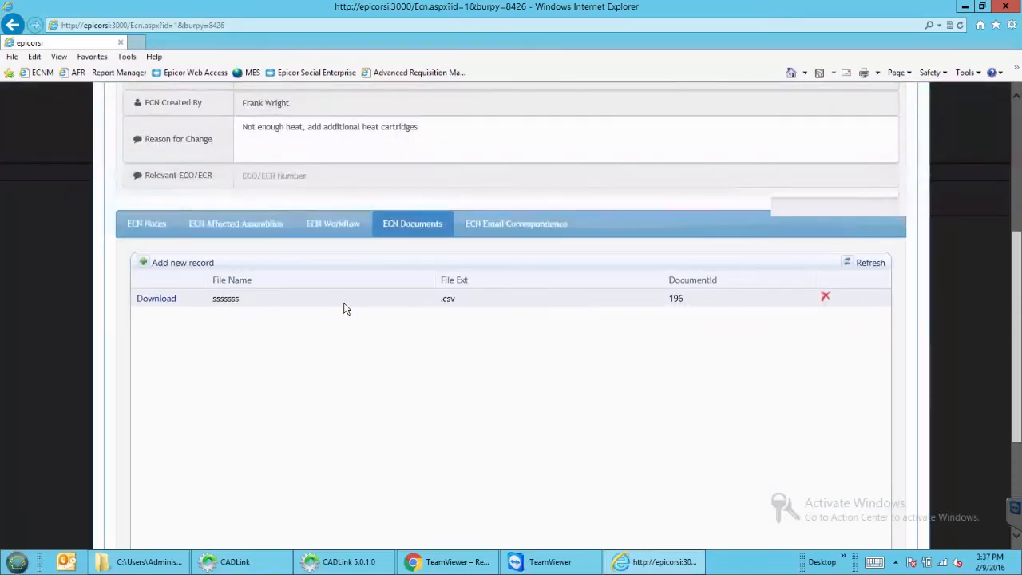
left_click(479, 229)
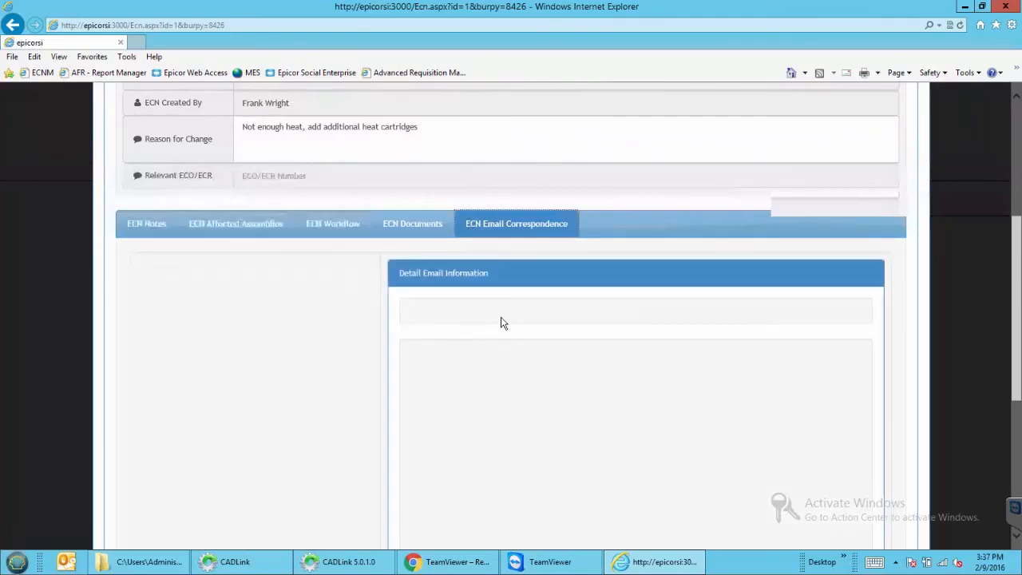
Launch Microsoft Outlook from the taskbar
left_click(75, 565)
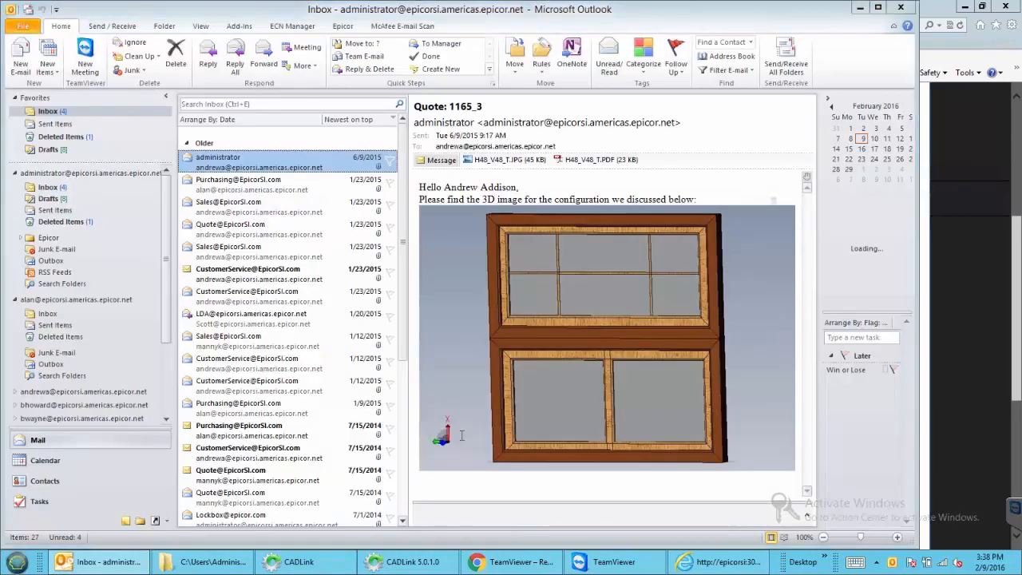
Attach the 'Your Epicor Form -SOA is attached' email to ECN000001 and return to the browser
left_click(276, 207)
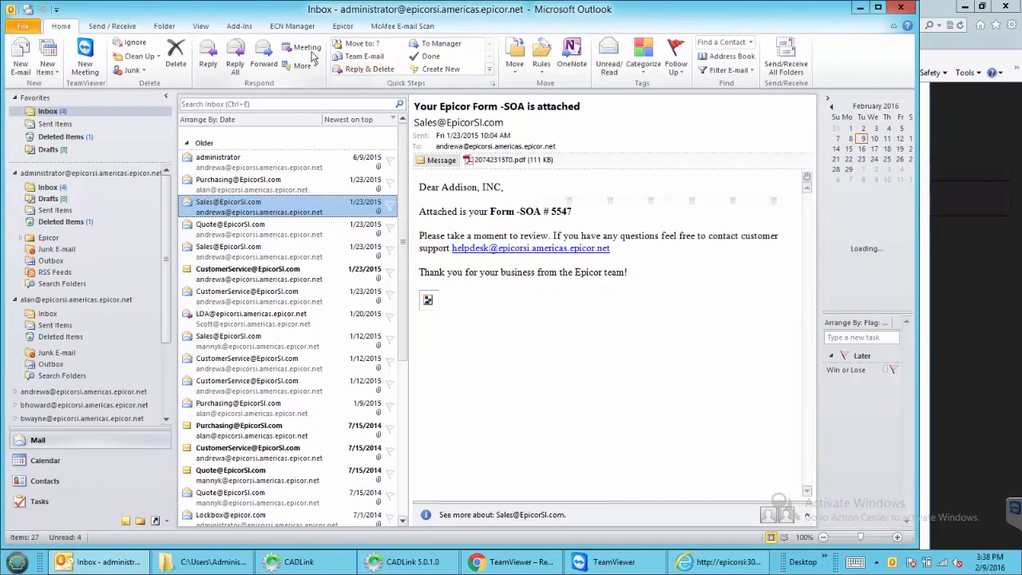
left_click(290, 26)
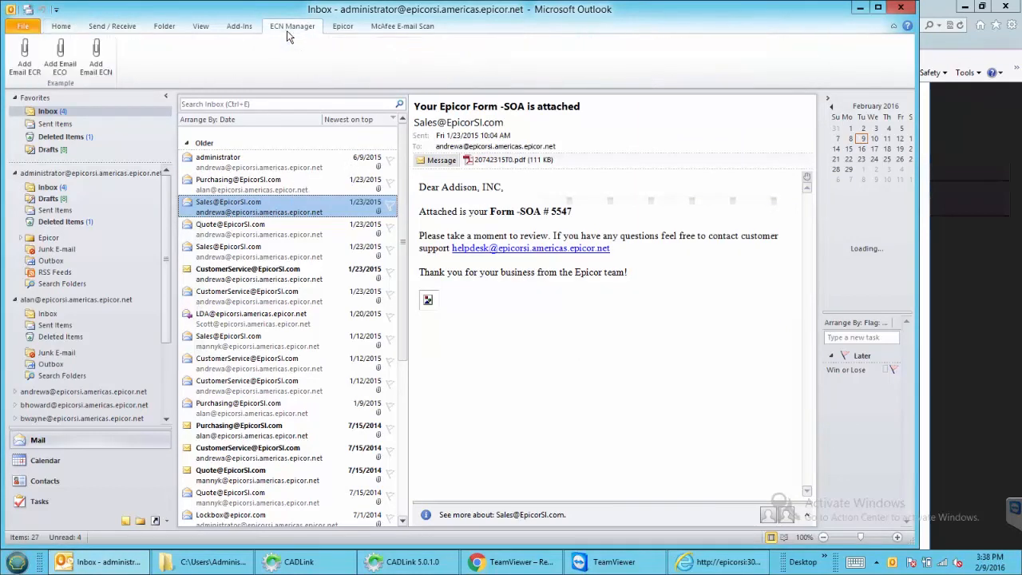
left_click(102, 65)
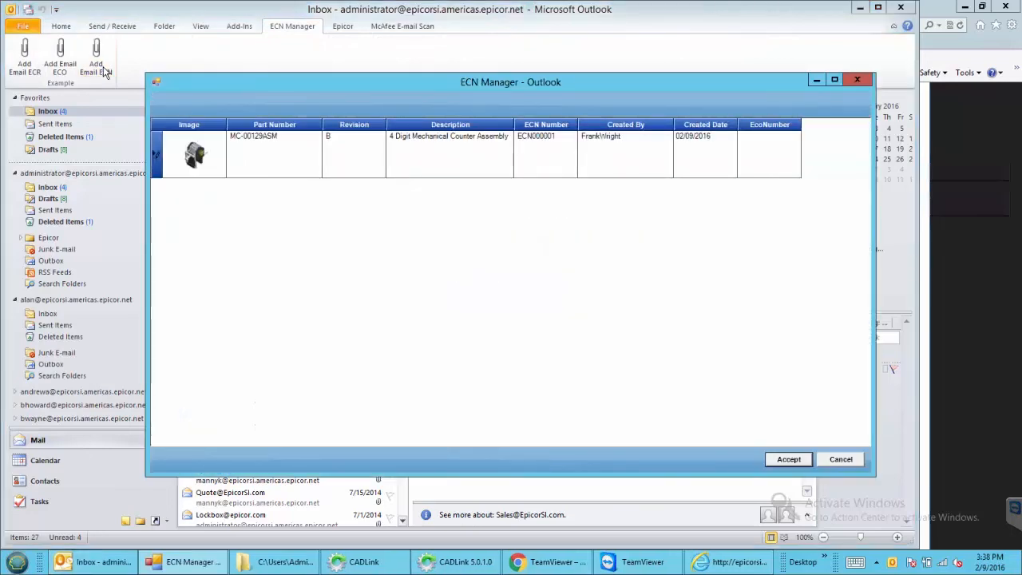
left_click(164, 171)
left_click(787, 461)
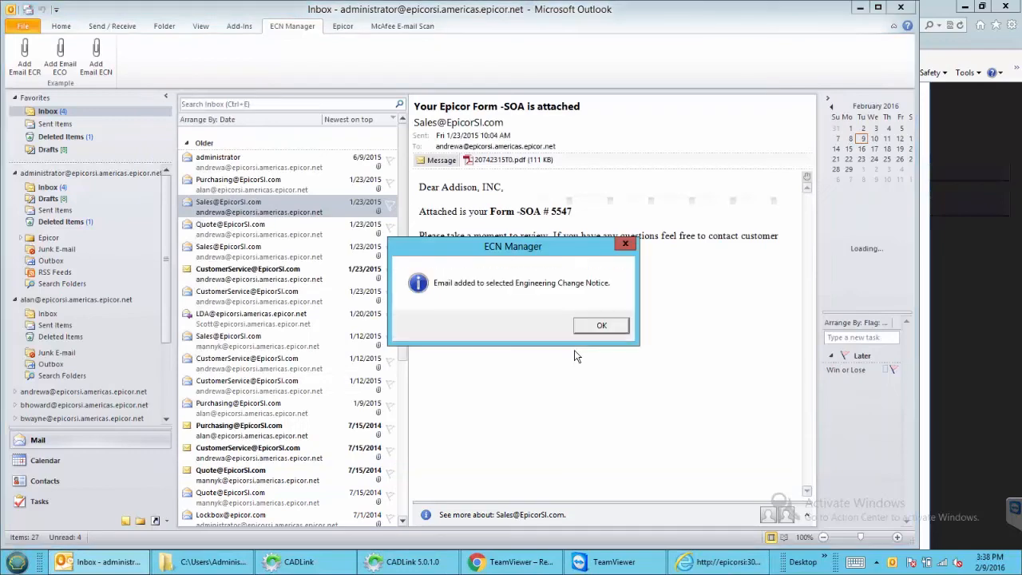
left_click(600, 325)
left_click(952, 324)
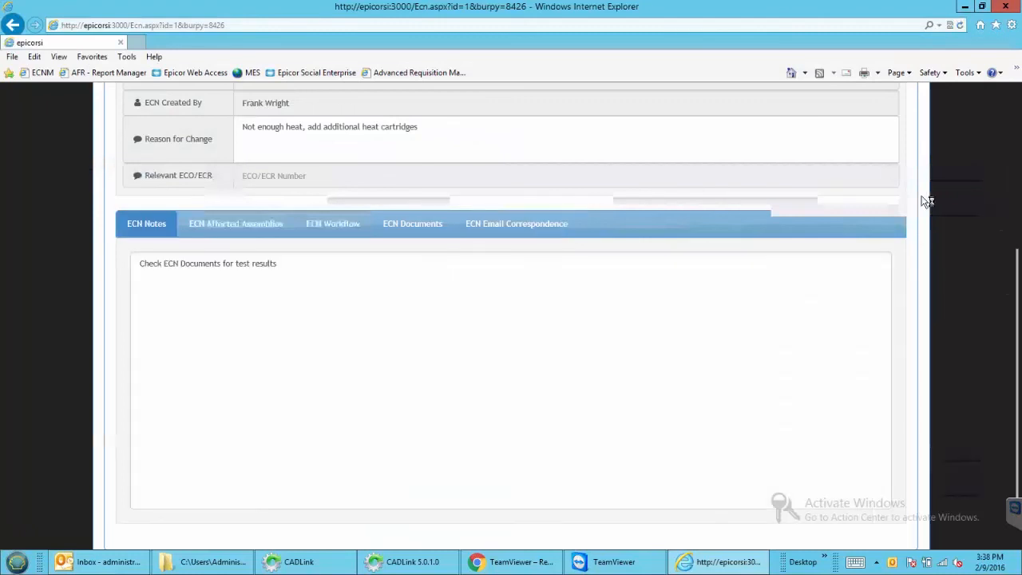
View the linked SOA email in ECN000001's correspondence, including its header and the 20742315T0.pdf attachment
left_click(544, 233)
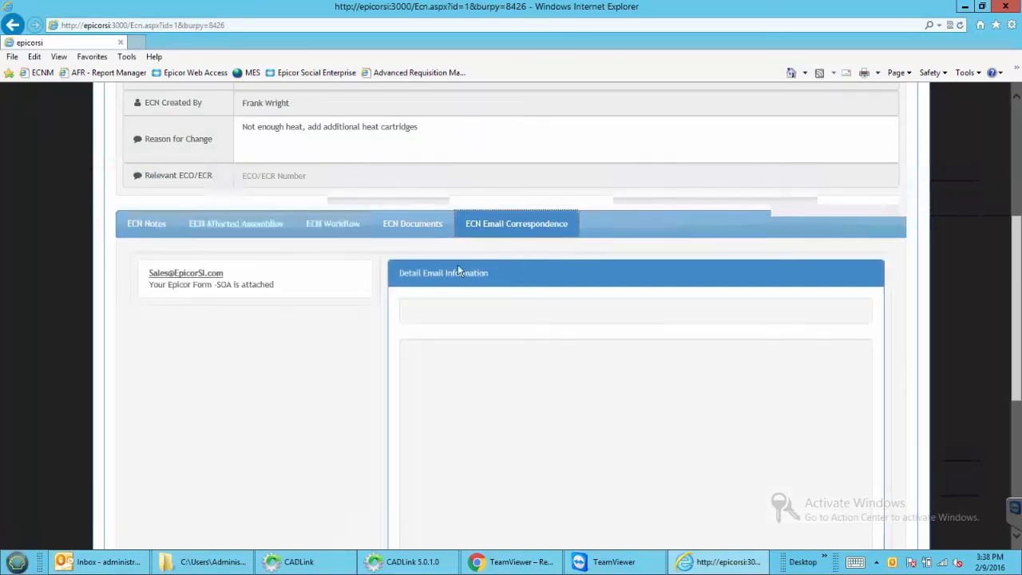
left_click(262, 289)
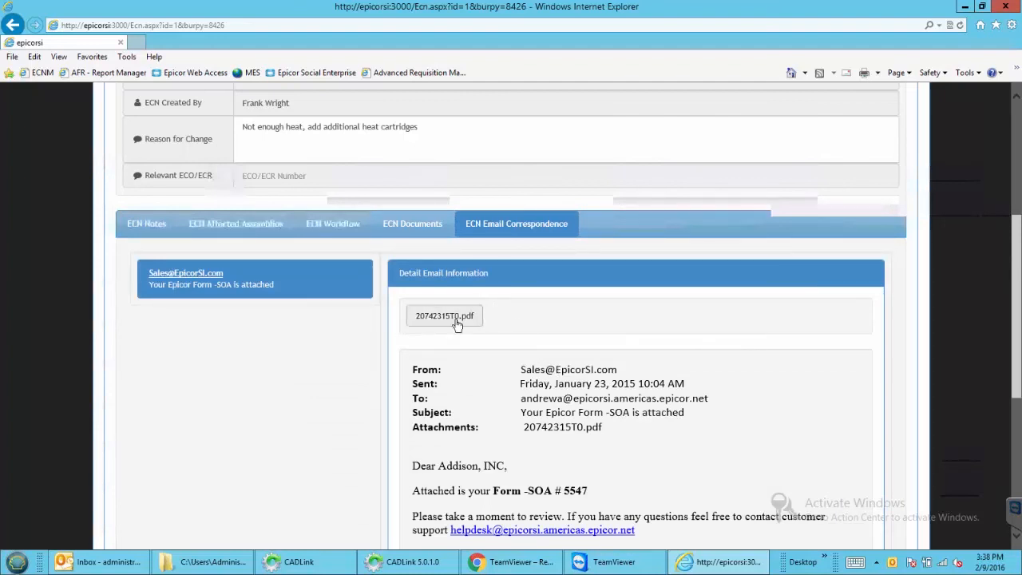
scroll(411, 257, "up", 4)
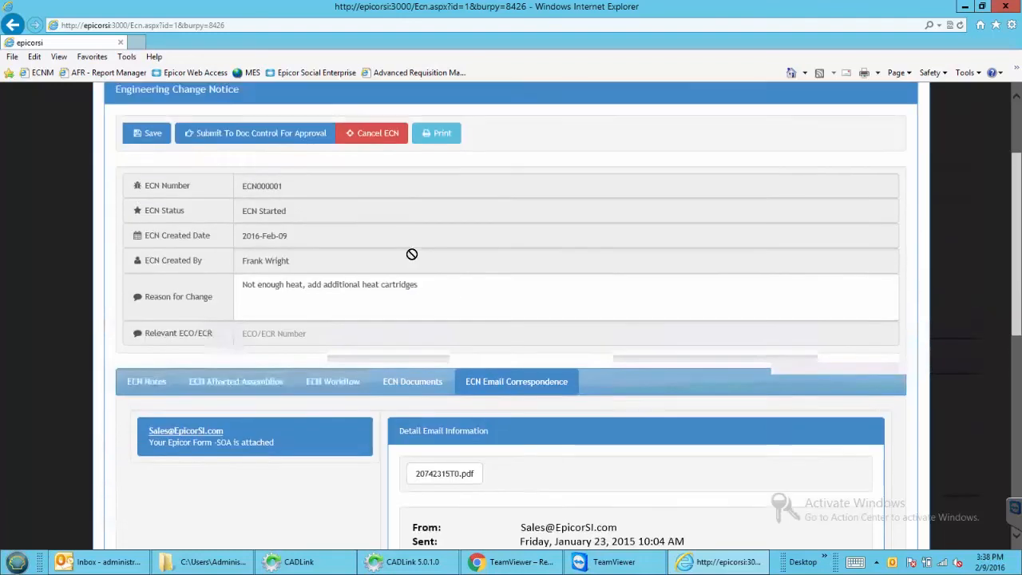